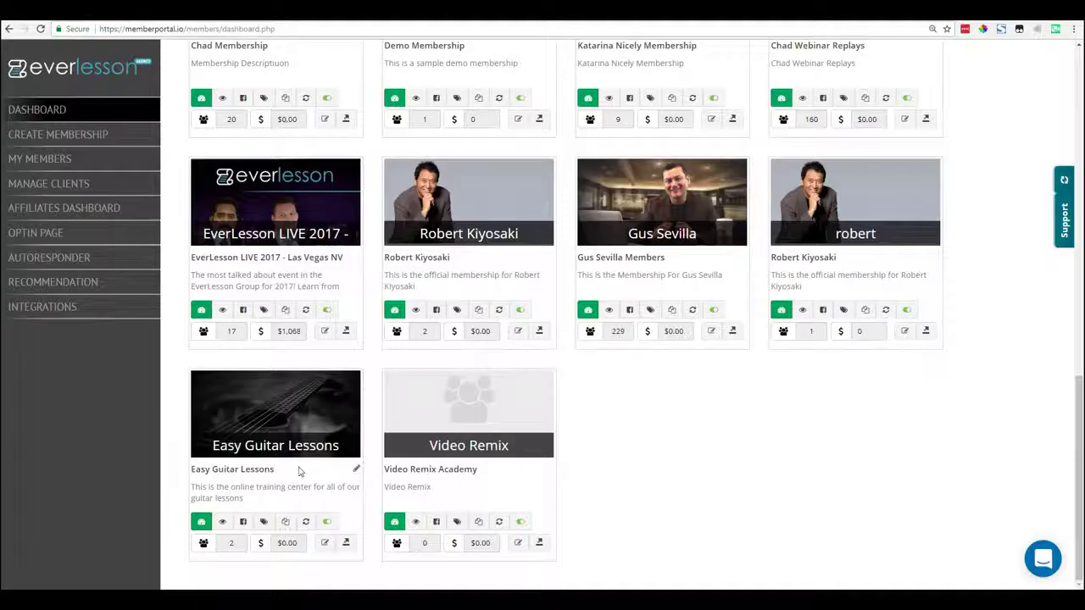
Step: Open the Easy Guitar Lessons membership for editing and bring up the course notes in Notepad
click(324, 545)
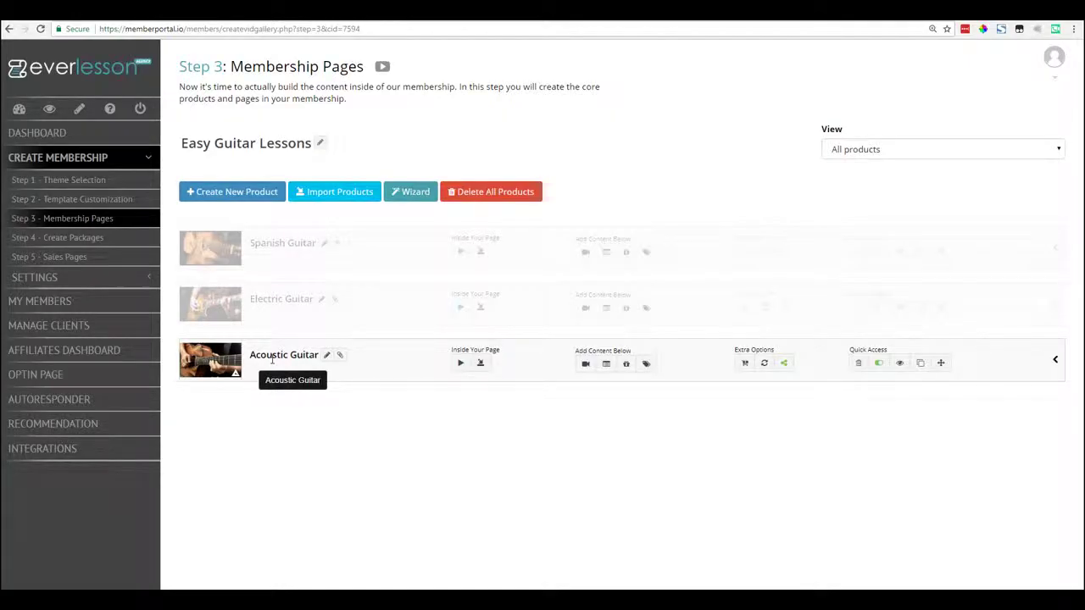
drag(1, 90, 632, 150)
click(803, 140)
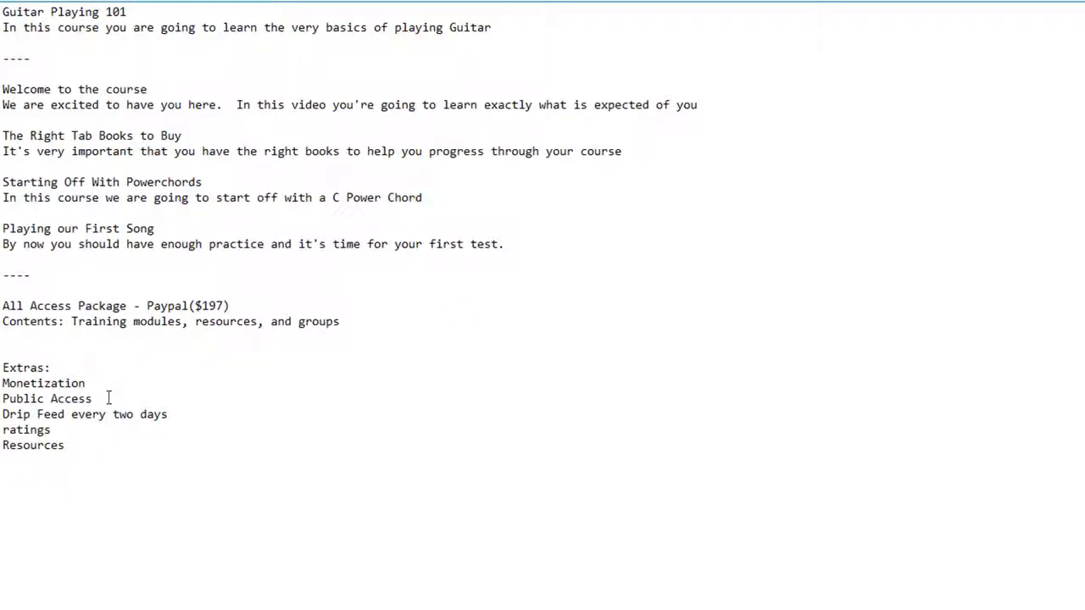
Step: Review the four lesson titles in the course notes, from Welcome to the course through Playing our First Song
drag(153, 105, 14, 105)
click(187, 90)
drag(157, 92, 17, 90)
drag(185, 136, 71, 137)
drag(202, 182, 91, 182)
click(156, 229)
drag(155, 229, 84, 230)
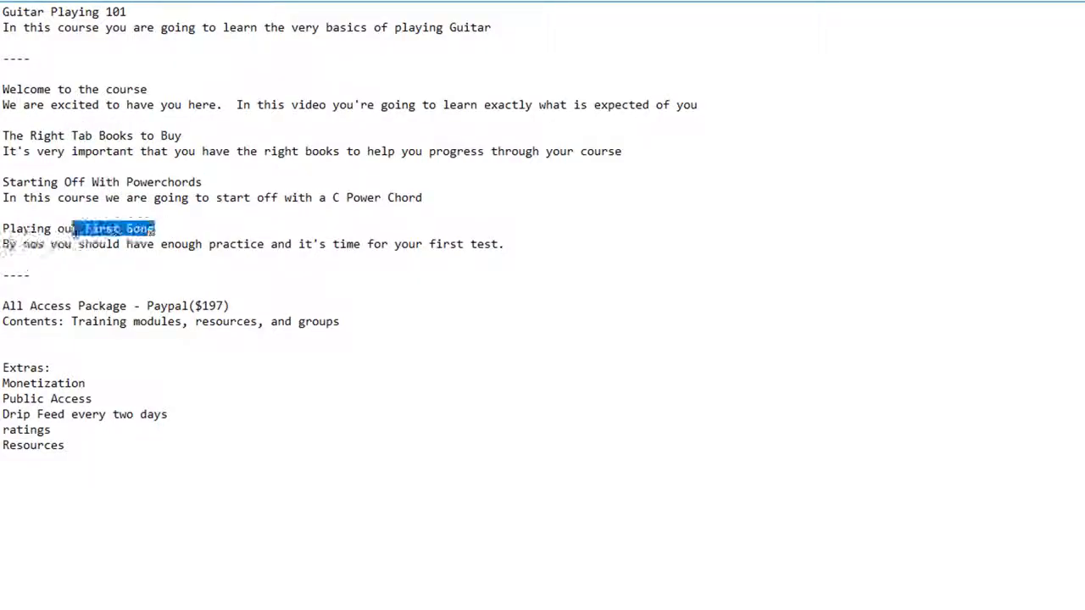
click(304, 424)
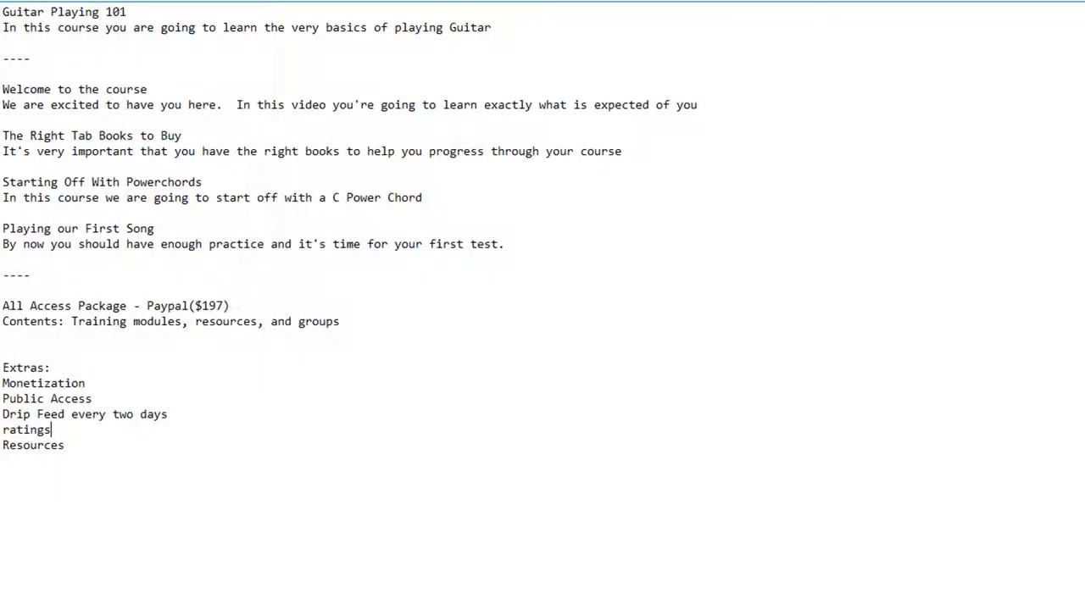
Step: Put the course notes away and start the stopwatch in Alarms & Clock
click(1049, 2)
click(212, 2)
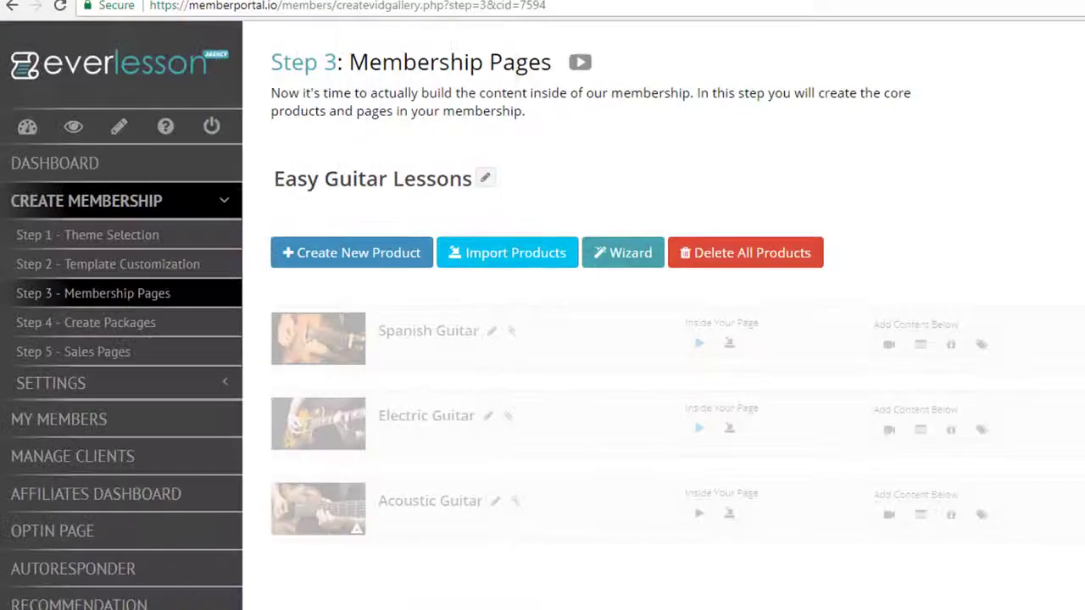
click(340, 600)
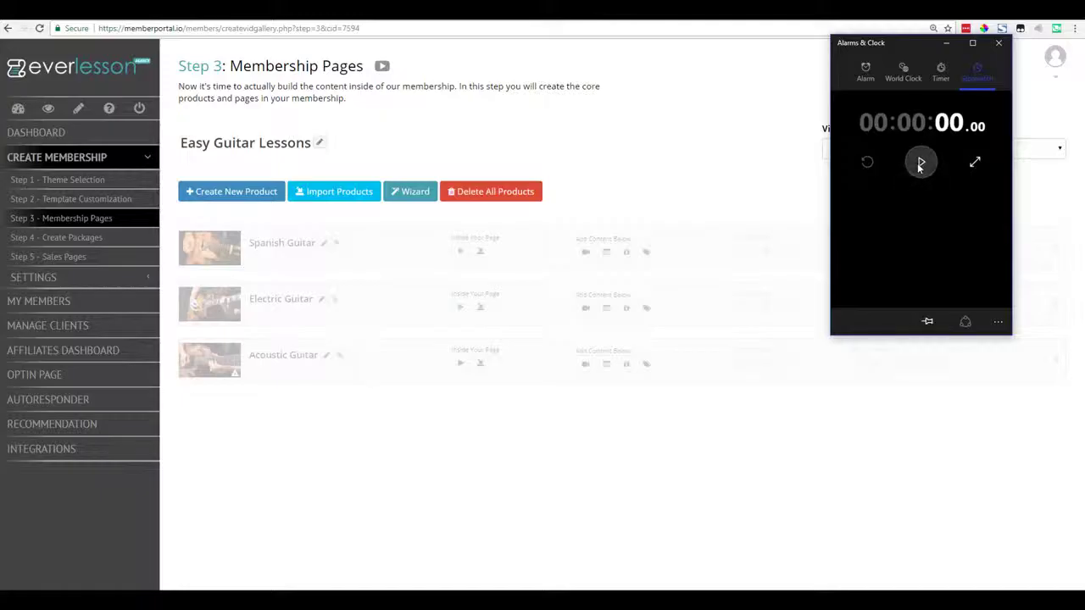
click(920, 163)
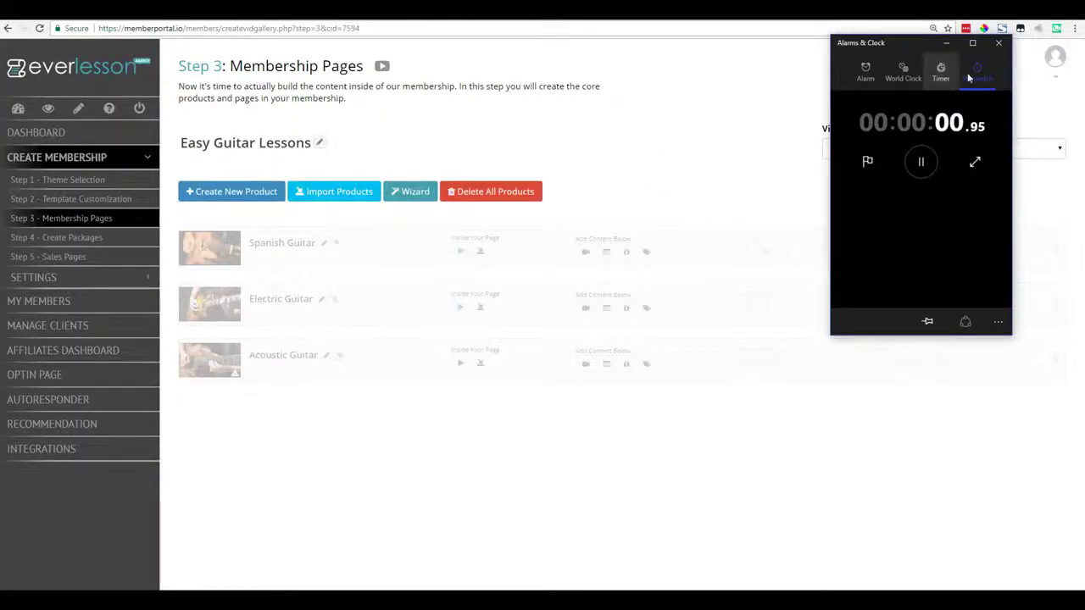
Step: Launch the product wizard for the Easy Guitar Lessons membership and choose to create a new product
click(591, 181)
click(407, 194)
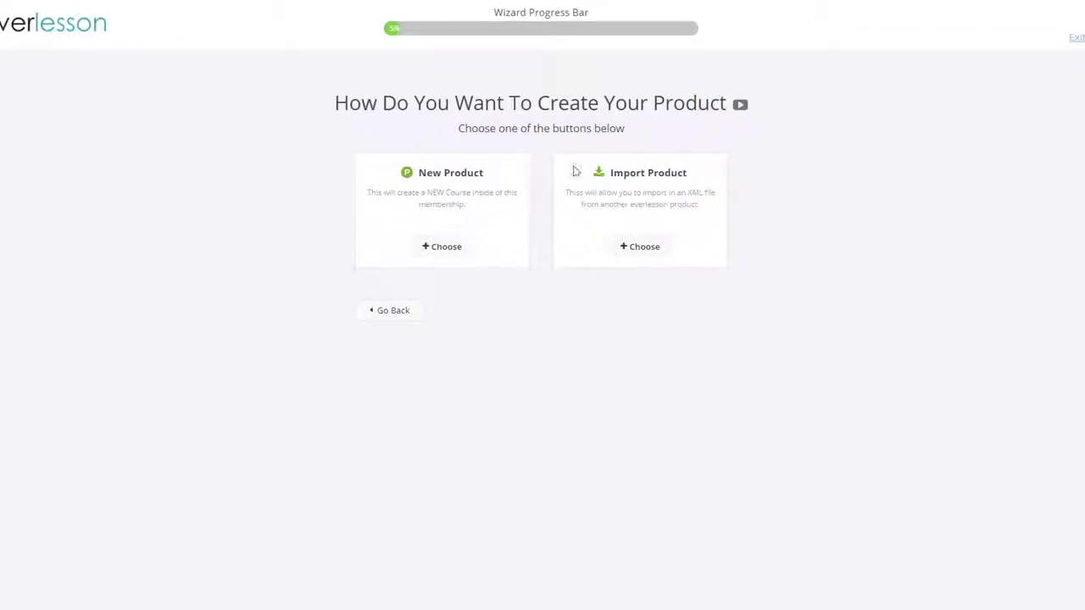
click(450, 250)
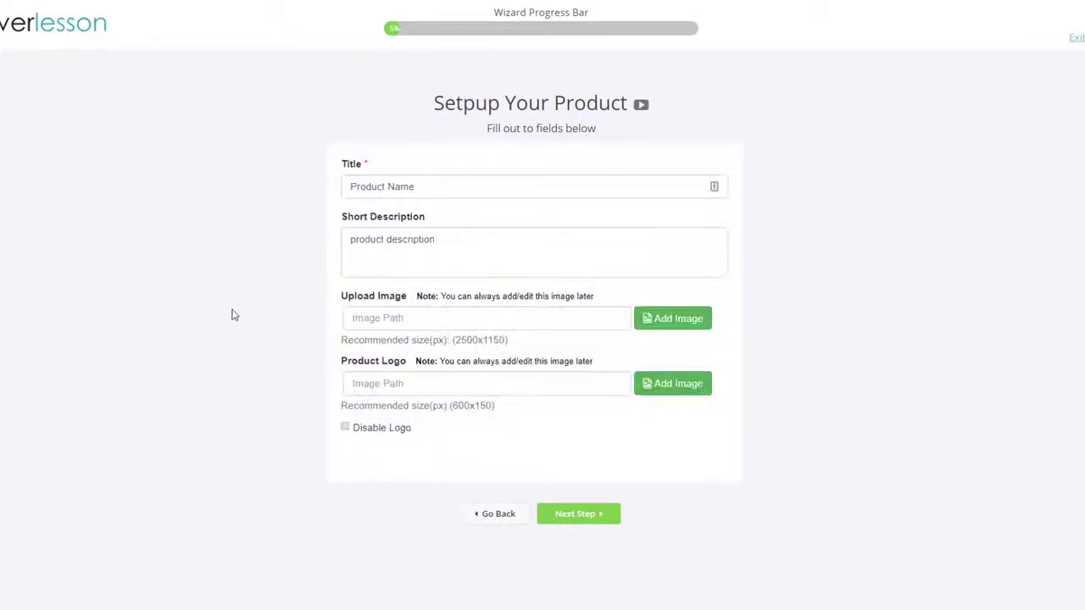
Step: Title the product "Guitar Playing 101" and describe it as "In this course you are going to learn the very basics of playing Guitar"
click(441, 191)
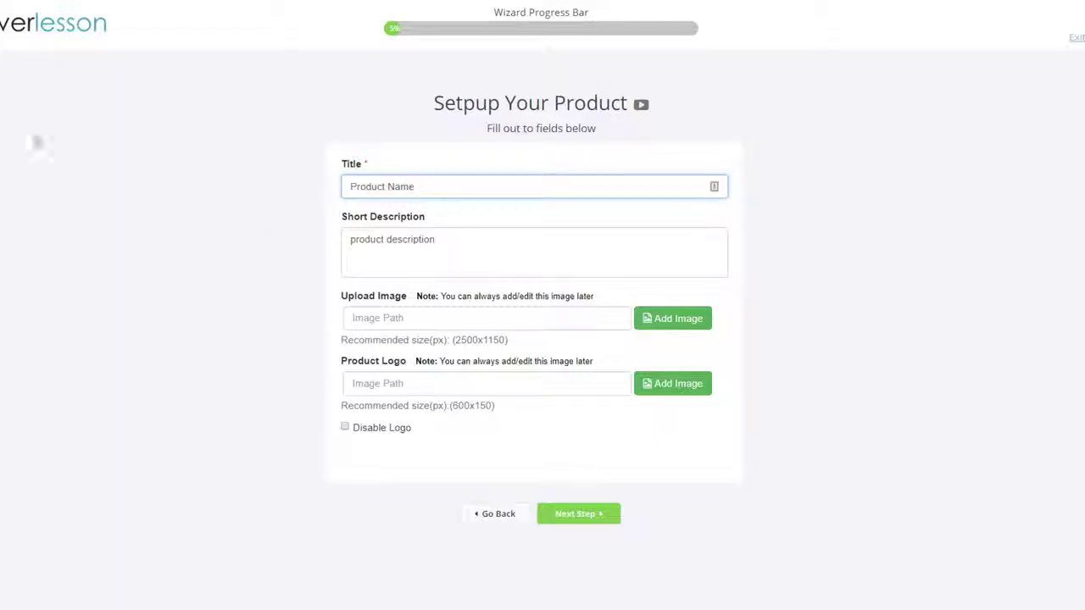
drag(424, 188, 274, 189)
text(Guitar Playing 101)
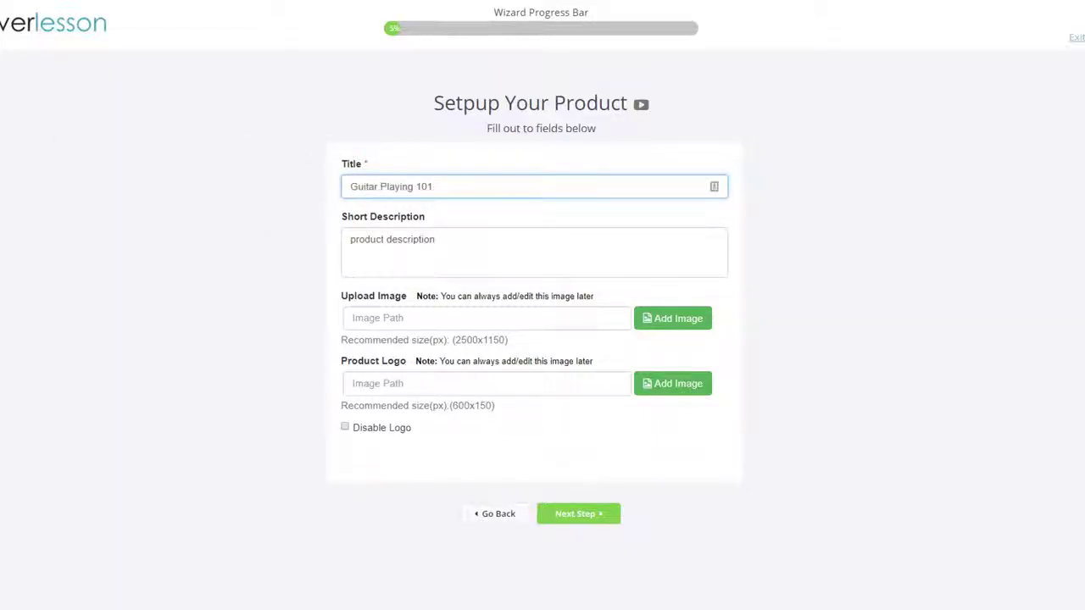
key(Tab)
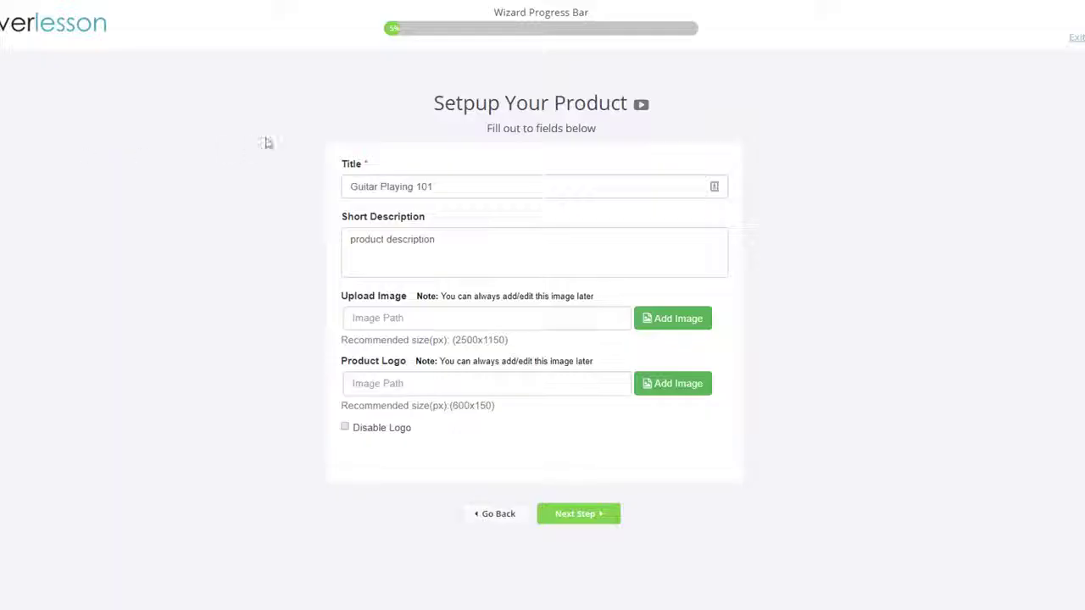
drag(460, 240, 240, 225)
text(In this course you are going to learn the very basics of playing Guitar)
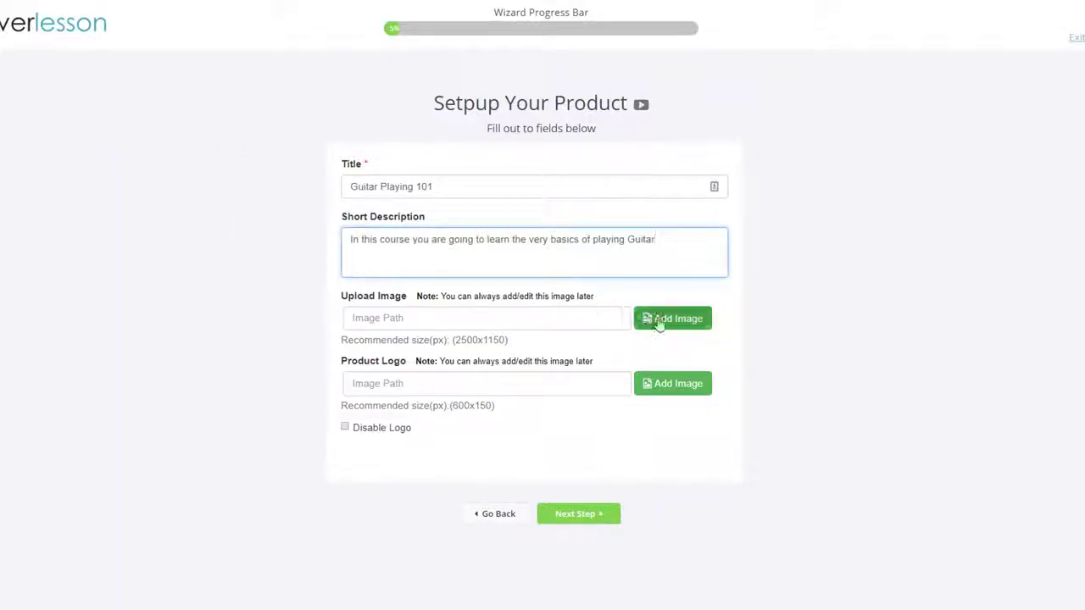
Step: Insert the Spanish guitar picture from the image library as the product image and disable the product logo
click(659, 322)
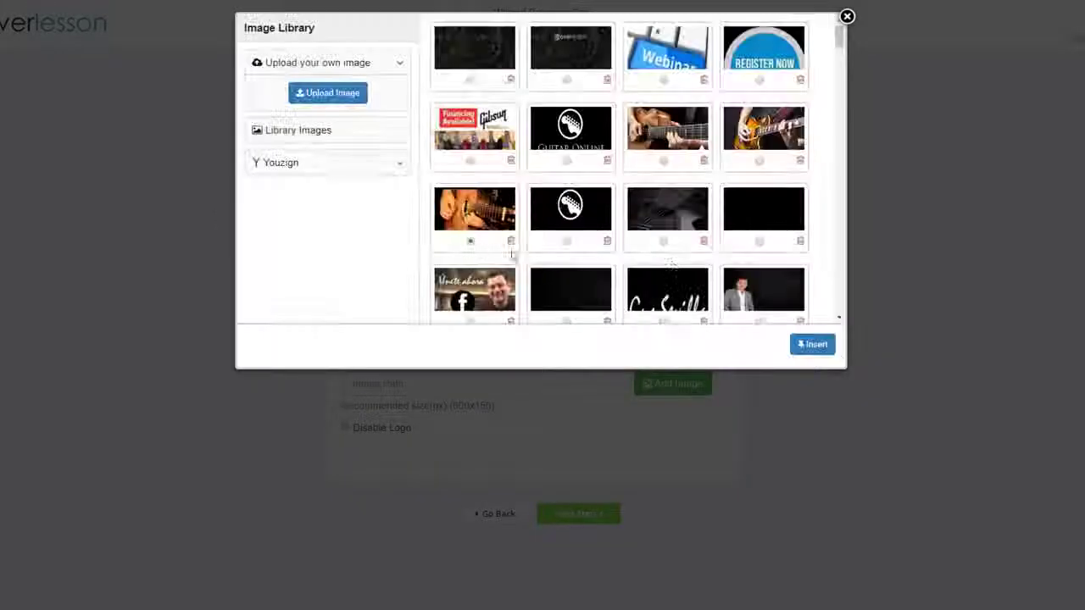
click(810, 345)
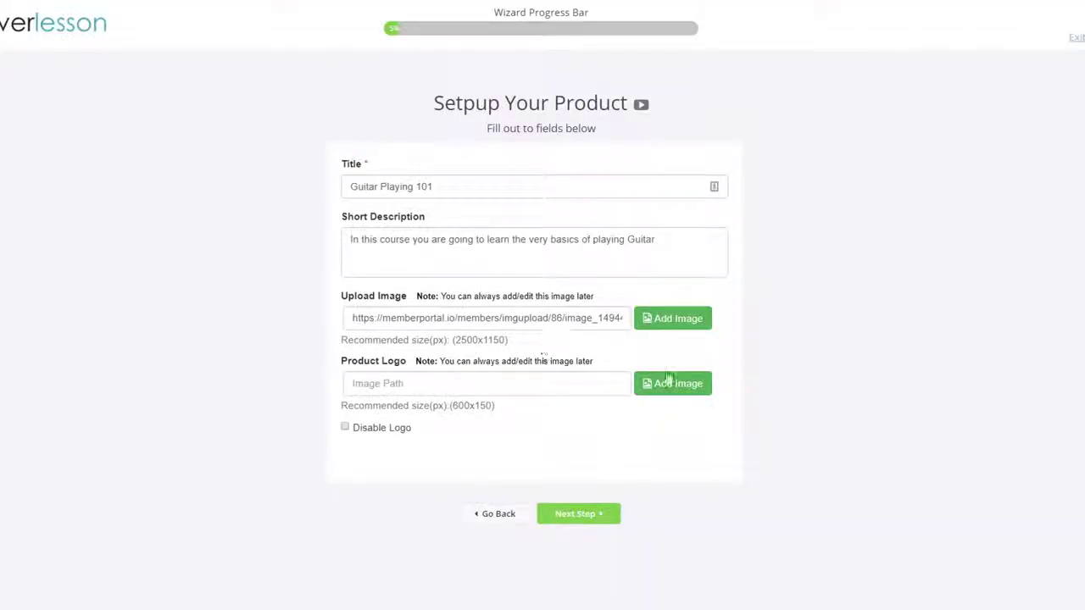
click(344, 431)
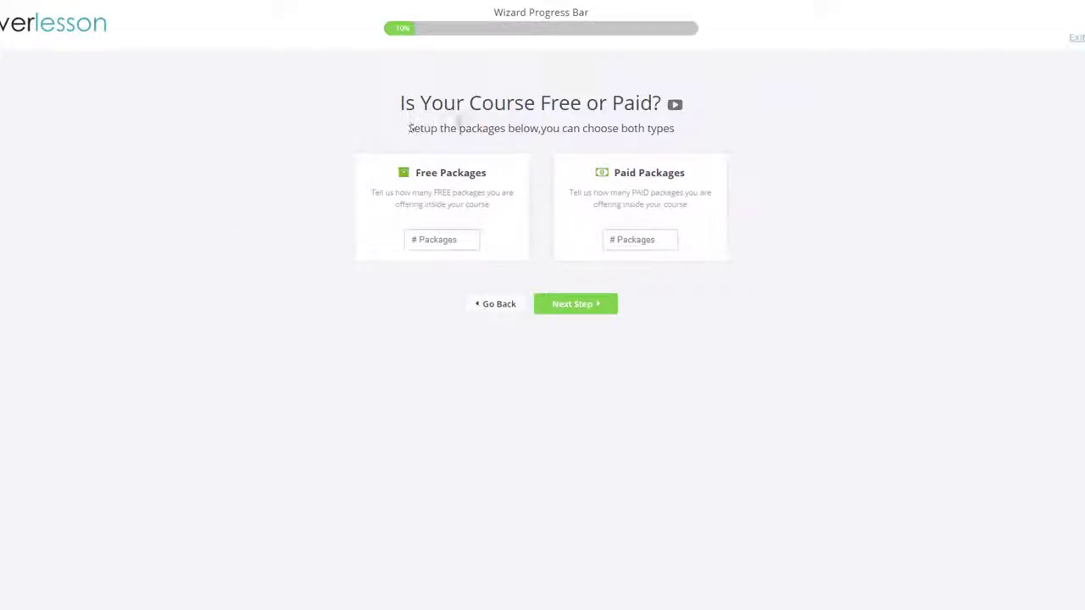
Step: Set the course to have 1 paid package and name it "All Access"
click(641, 246)
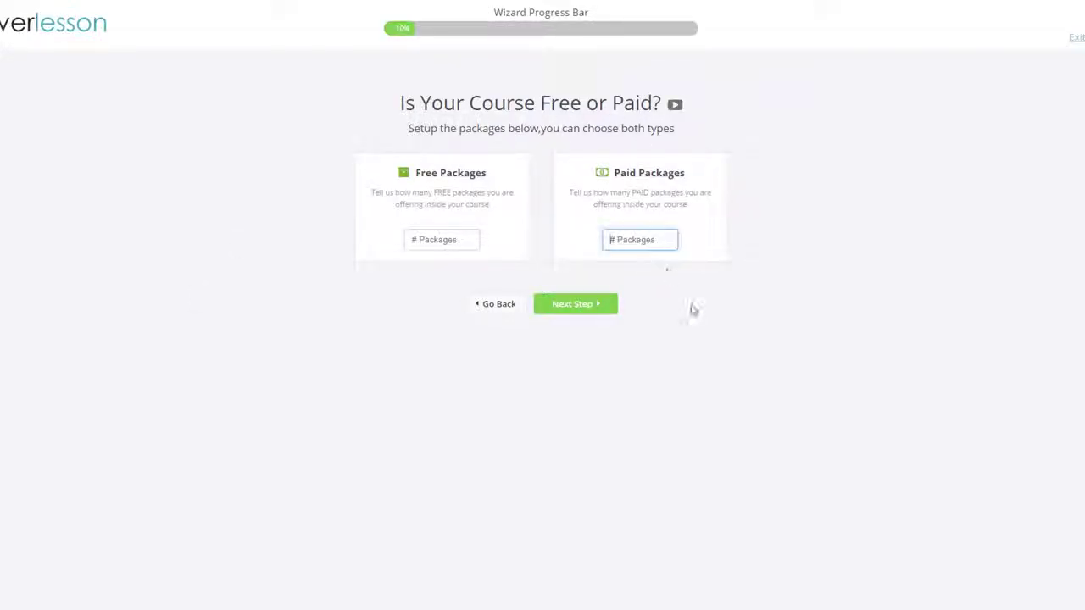
text(1)
click(564, 307)
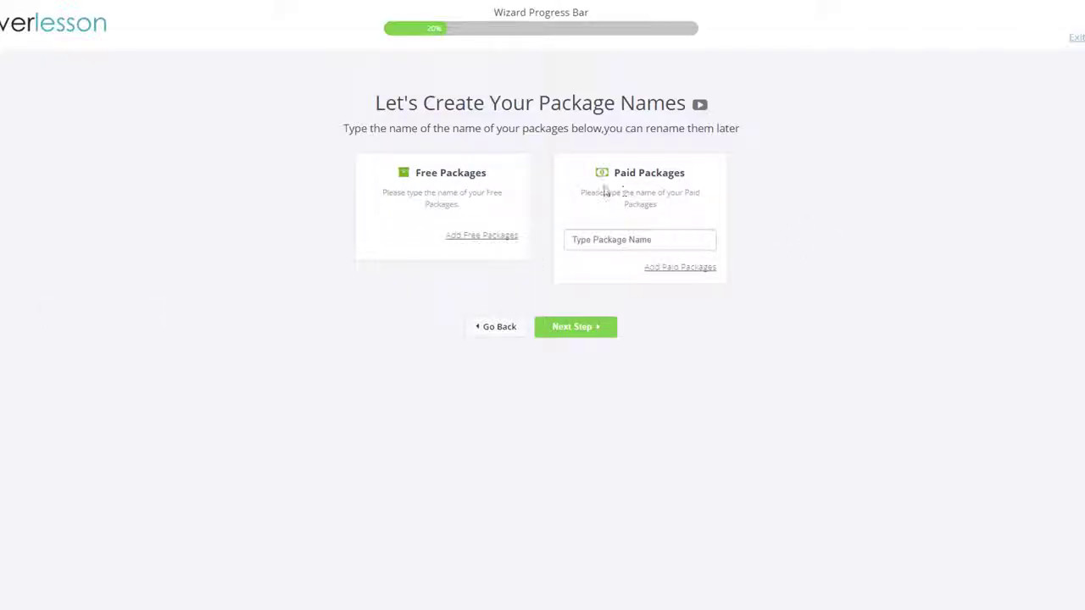
click(611, 239)
text(A)
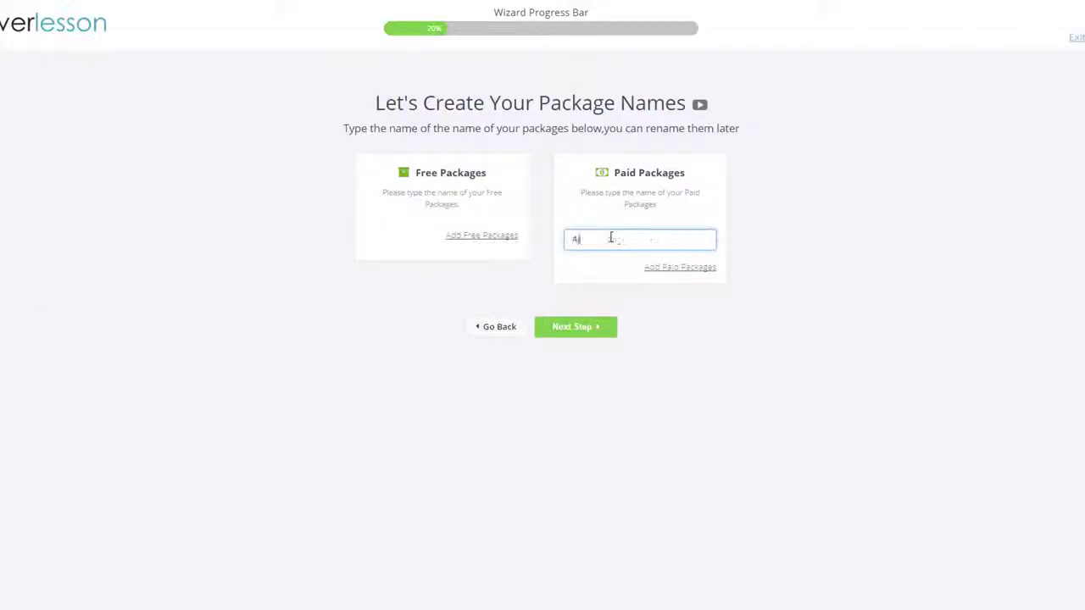
text(ll Access)
click(574, 327)
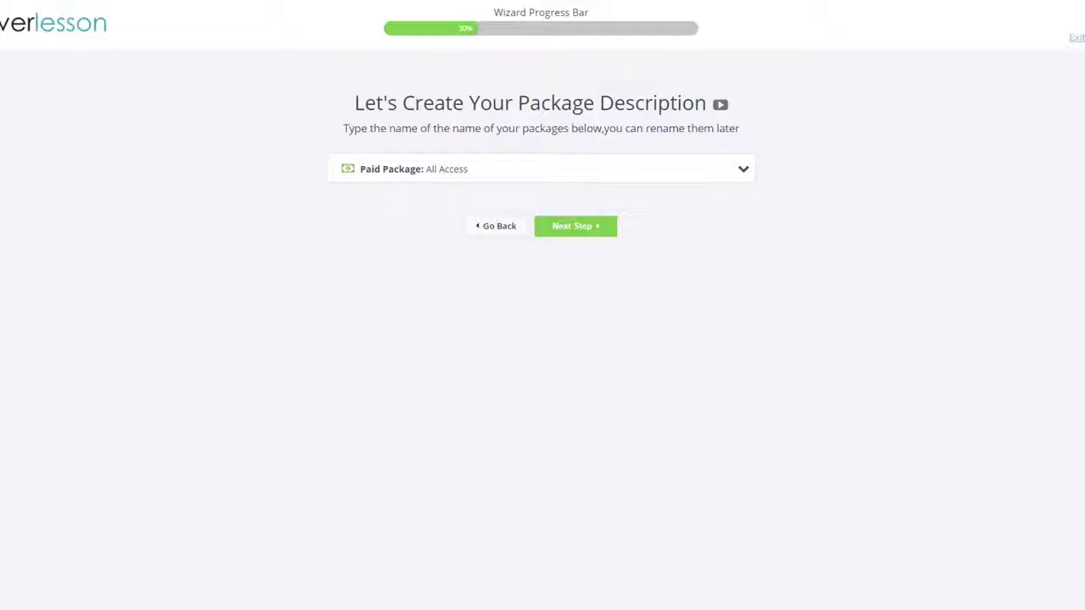
Step: Give All Access the contents "Training modules, resources, and groups" and the description "This is our beginner course for learning guitar lessons"
click(744, 170)
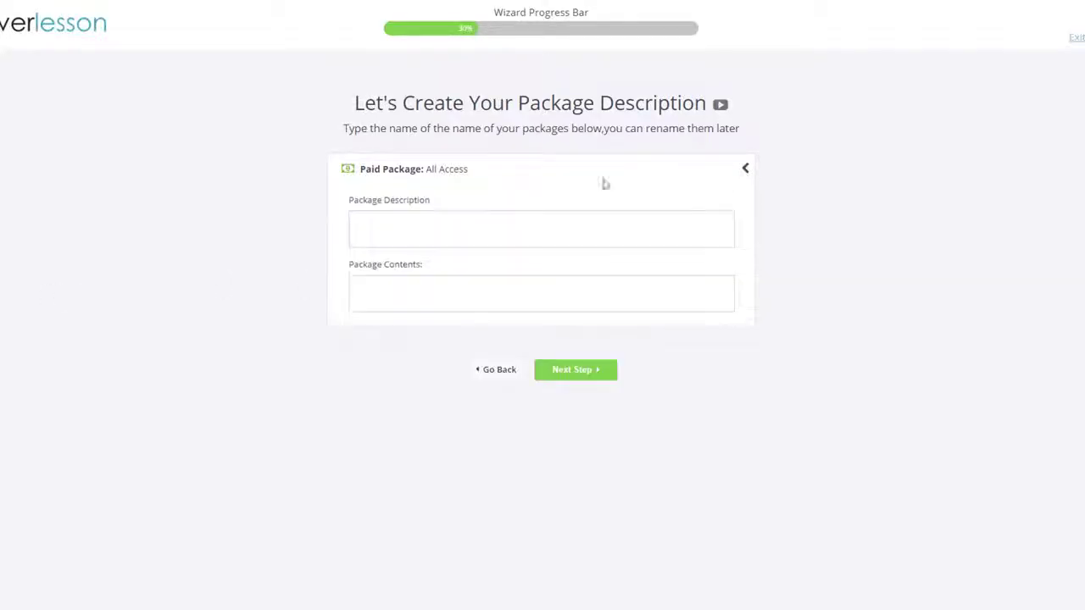
click(403, 287)
text(Training modules, resources, and groups)
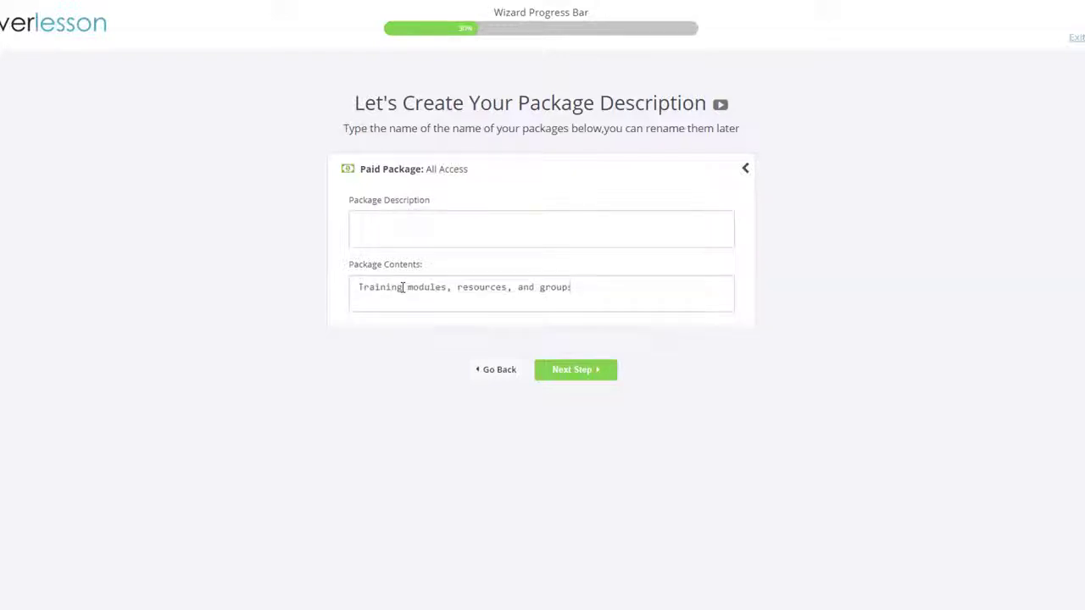
click(405, 234)
text(This is our beginner course for learning )
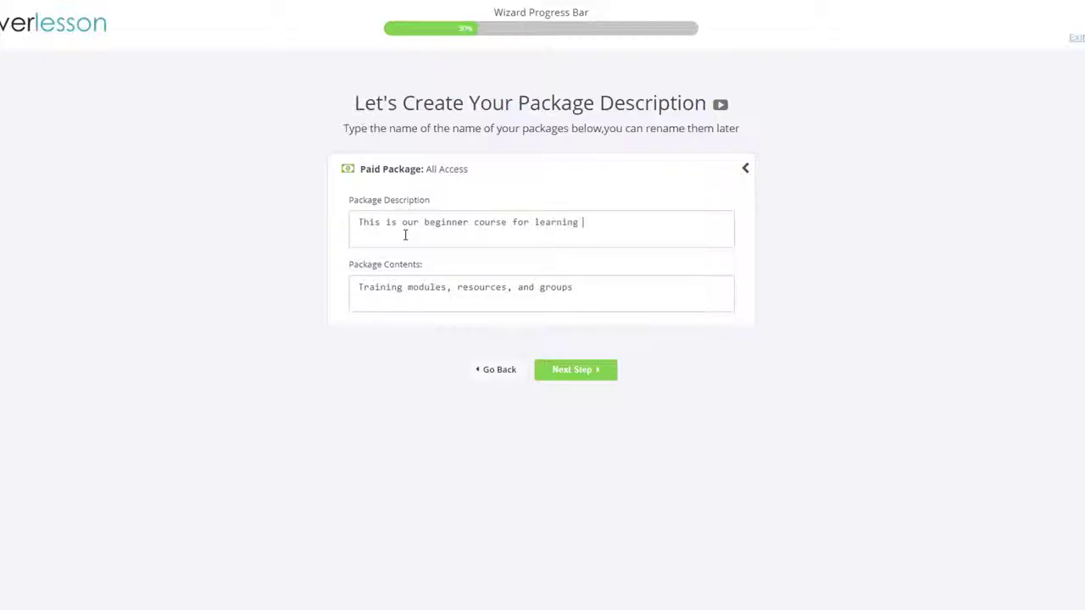
text(guitar lessons)
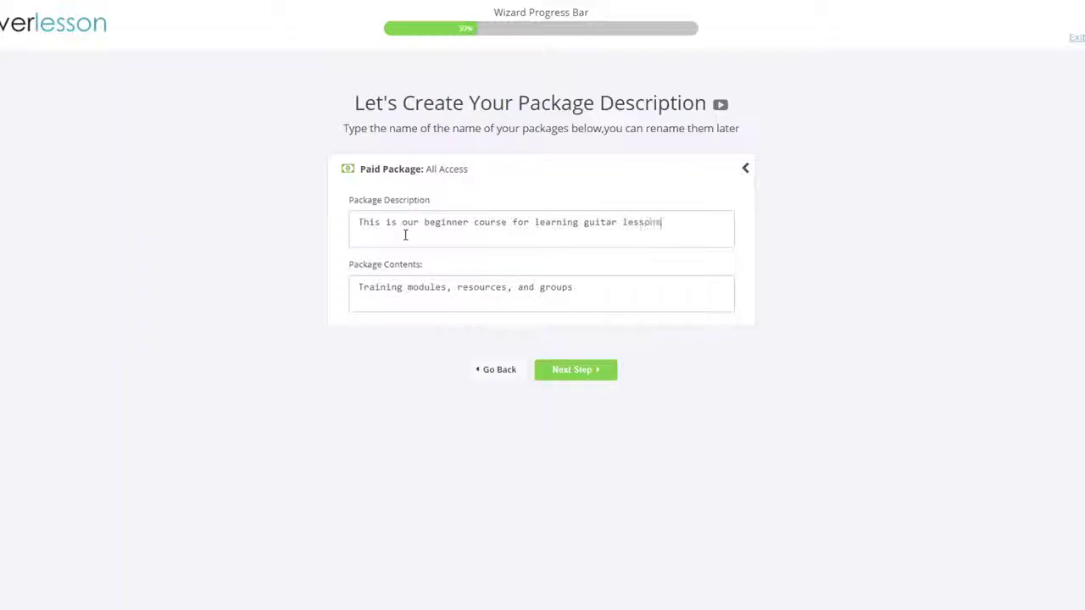
click(582, 373)
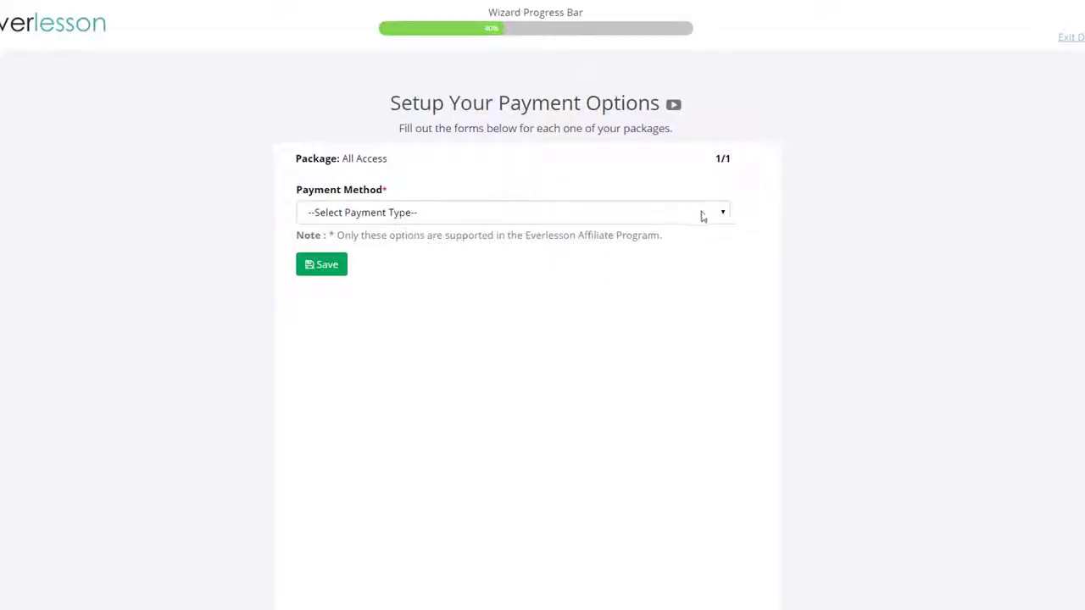
Step: Set the All Access package's payment method to Paypal with a price of 197 and a value of 247, and save it
click(723, 214)
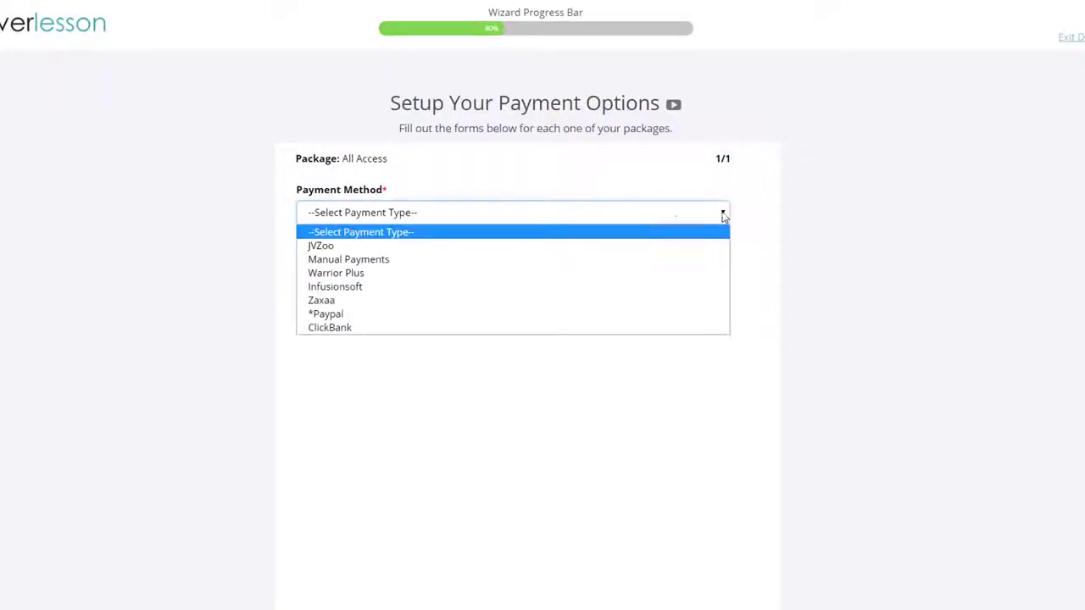
click(415, 315)
click(382, 334)
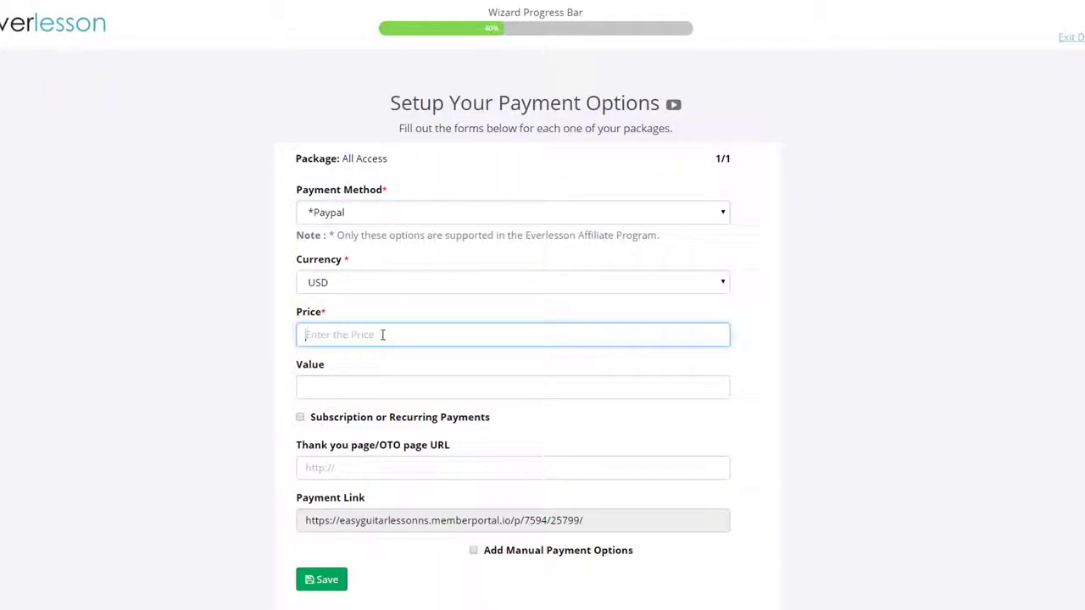
text(197)
click(336, 384)
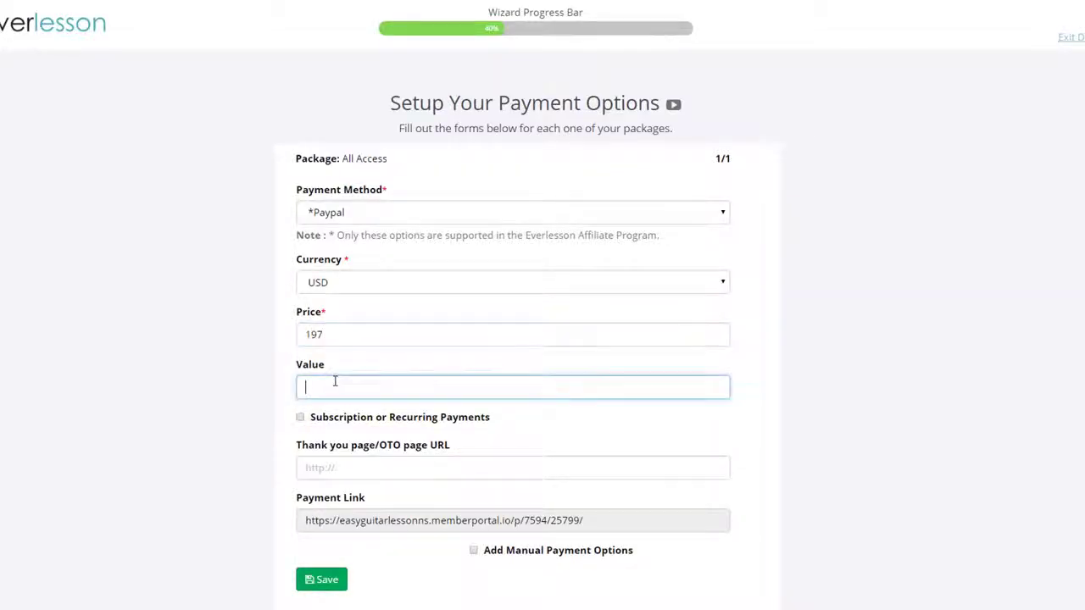
text(247)
click(1036, 389)
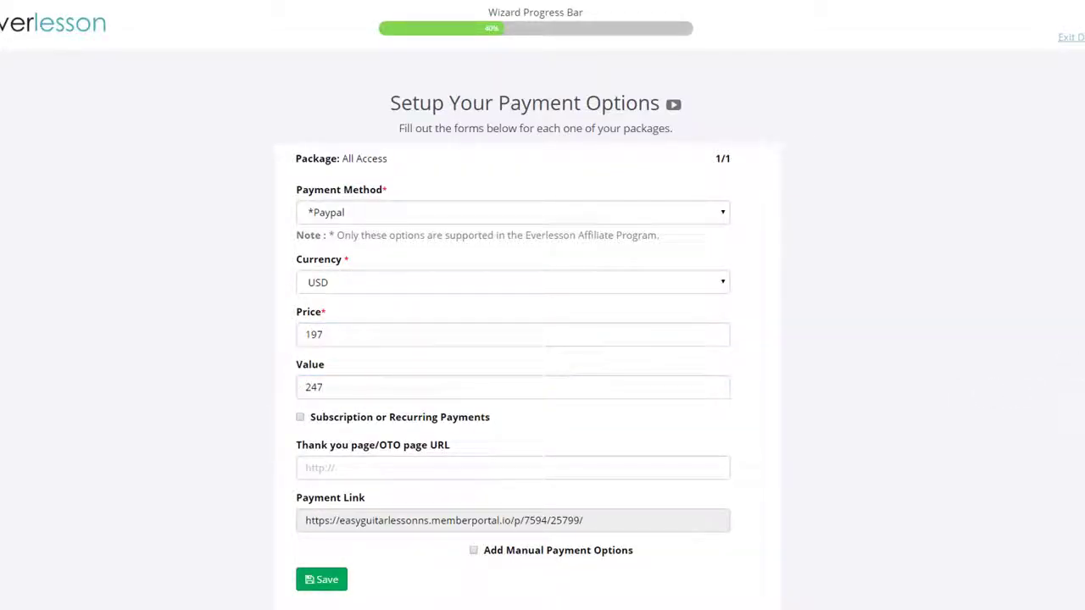
scroll(516, 455, down, 1)
click(325, 562)
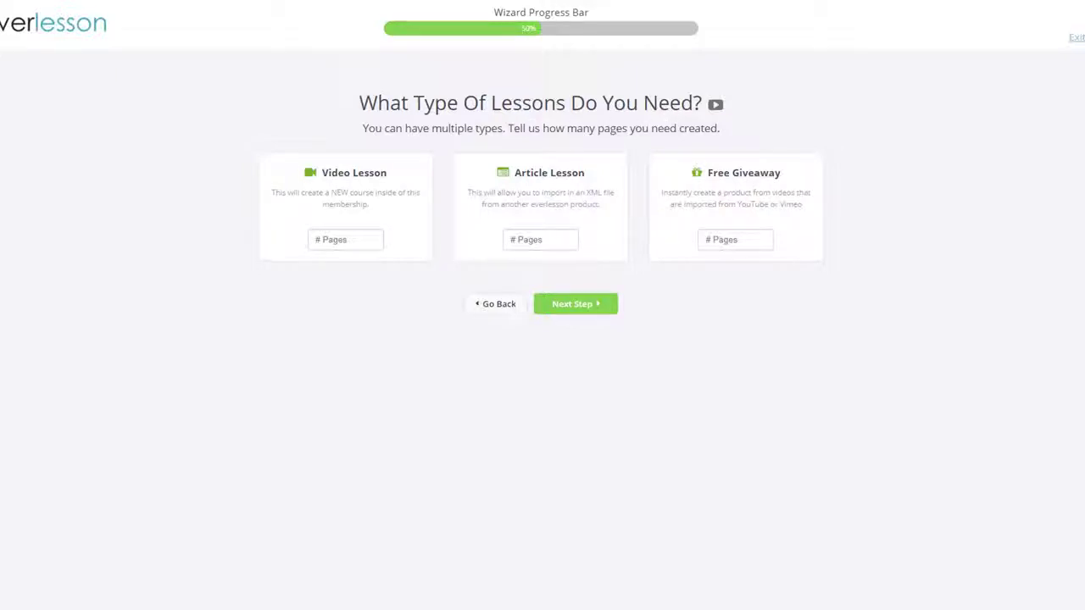
Step: Check the lesson list in the course notes and request 4 video lesson pages
drag(0, 69, 749, 71)
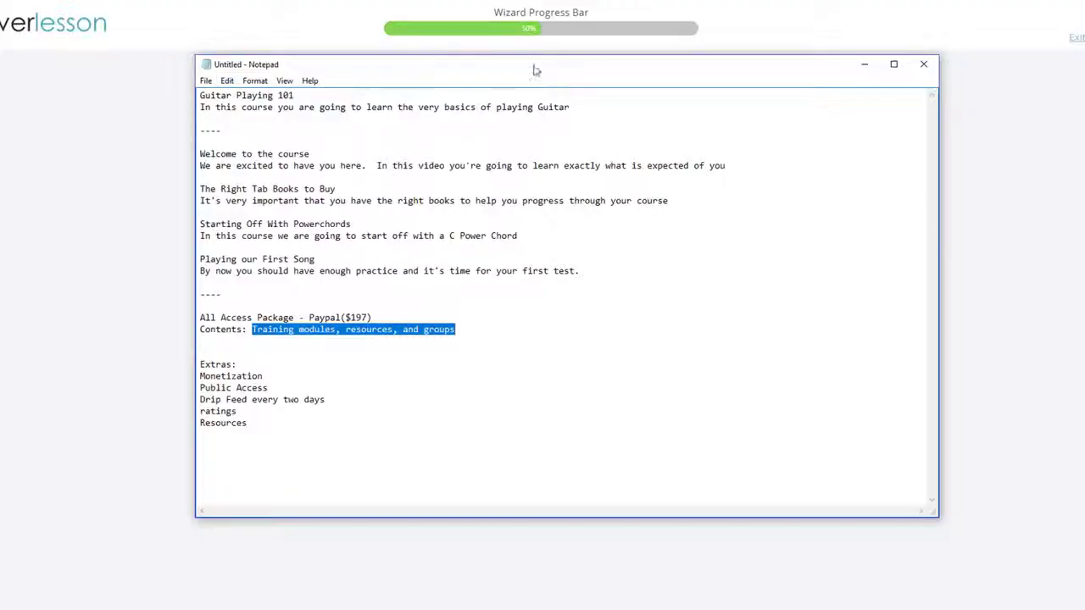
drag(533, 68, 0, 70)
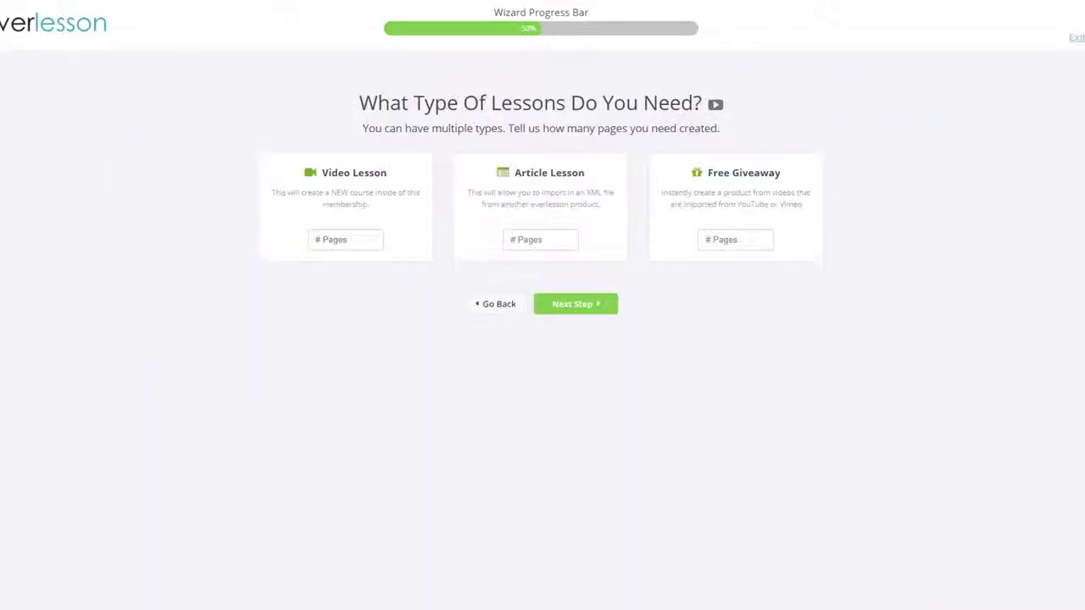
click(354, 241)
text(4)
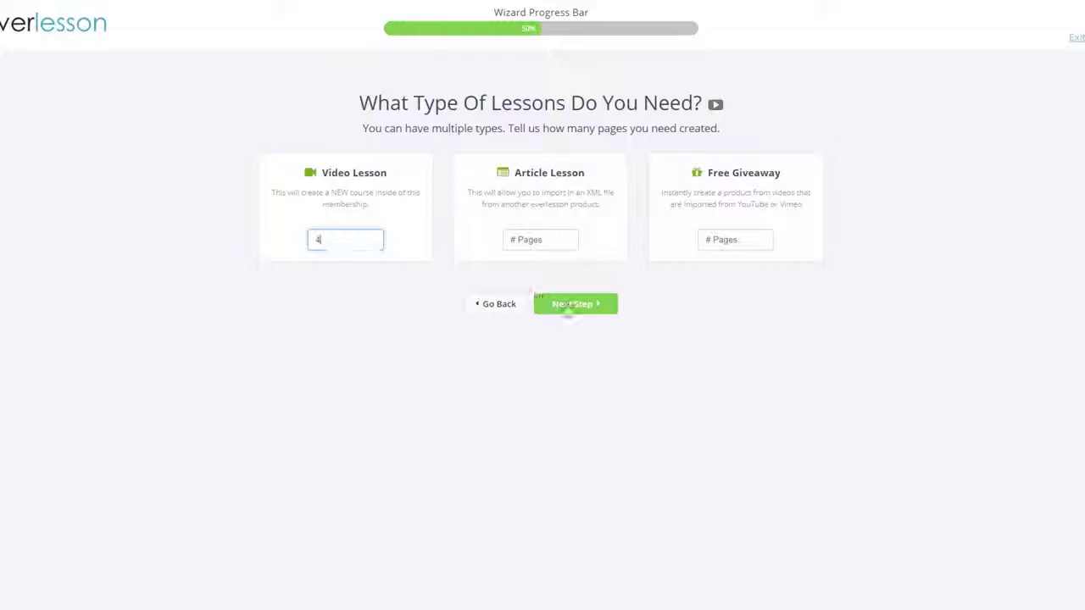
click(570, 303)
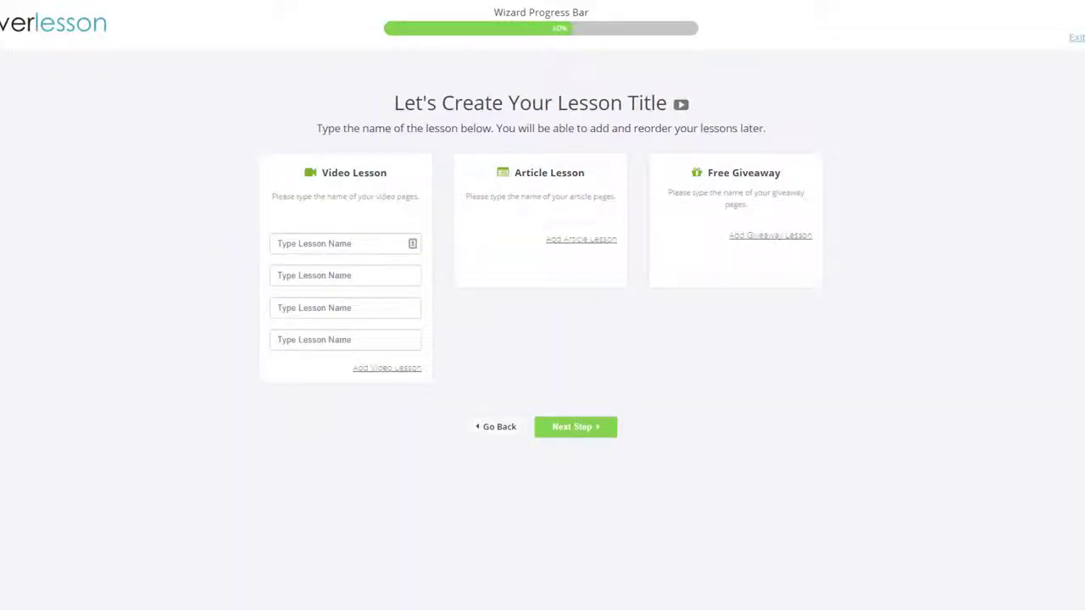
Step: Name the four video lessons "Welcome to the course", "The Right Tab Books to Buy", "Starting Off With Powerchords" and "Playing our First Song"
click(307, 243)
text(Welcome to the course)
click(358, 275)
text(The Right Tab Books to Buy)
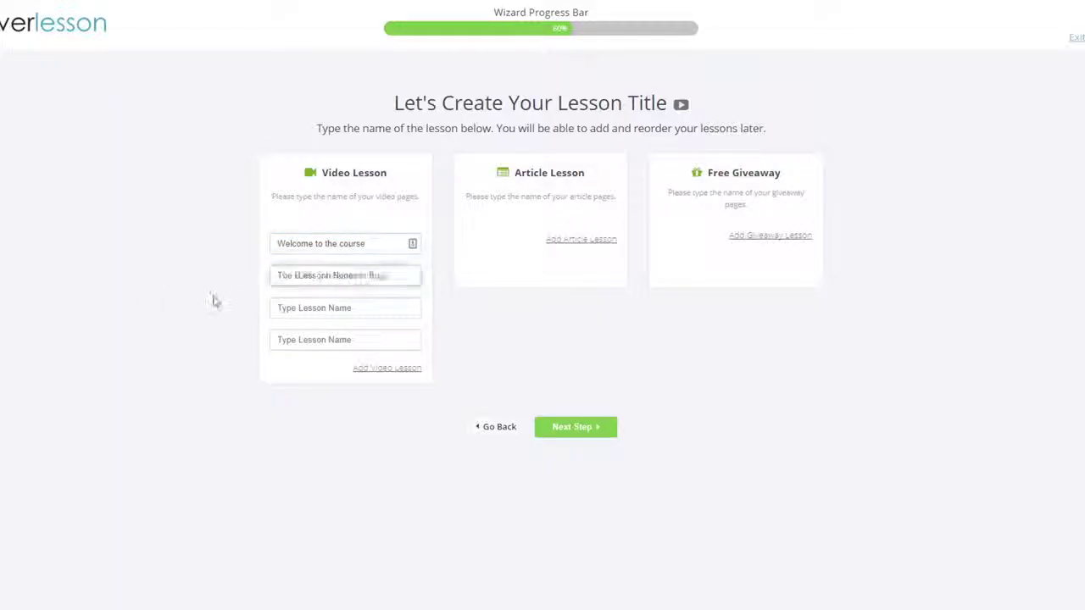
key(Tab)
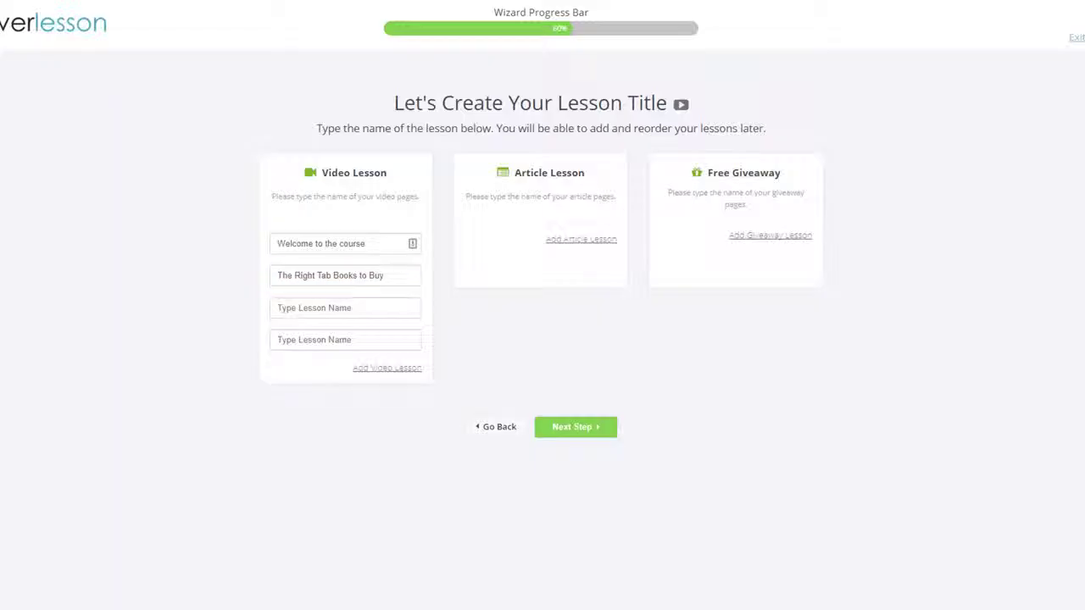
click(308, 307)
text(Starting Off With Powerchords)
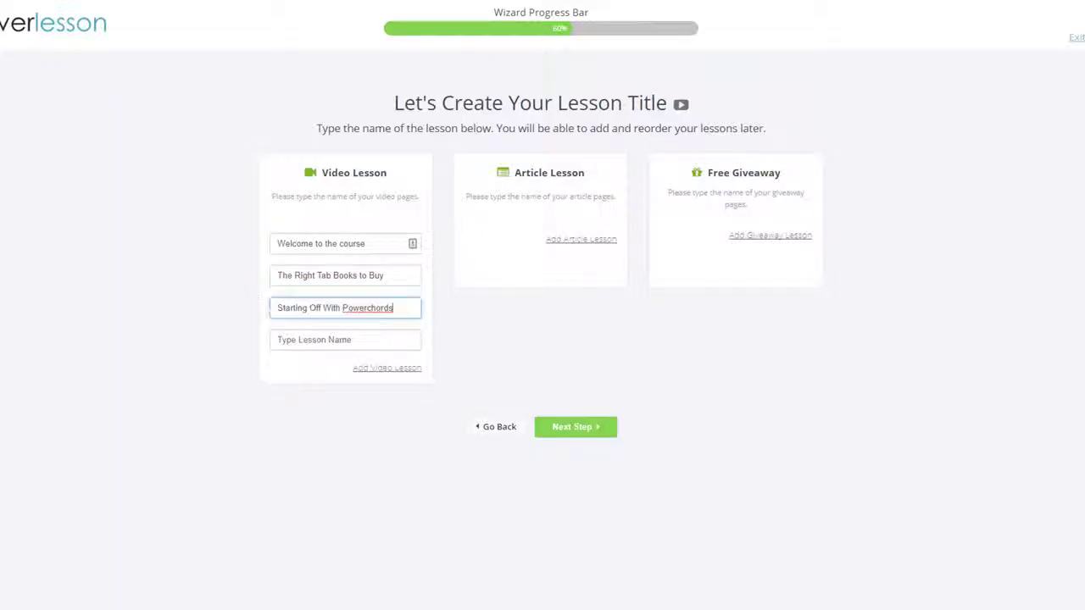
key(Tab)
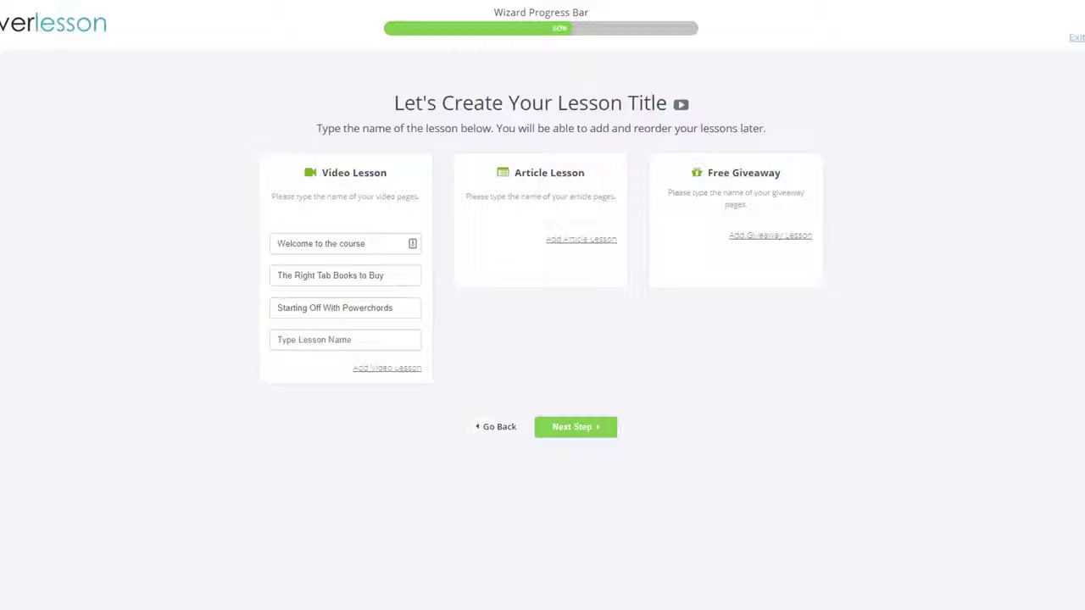
click(347, 338)
text(Playing our First Song)
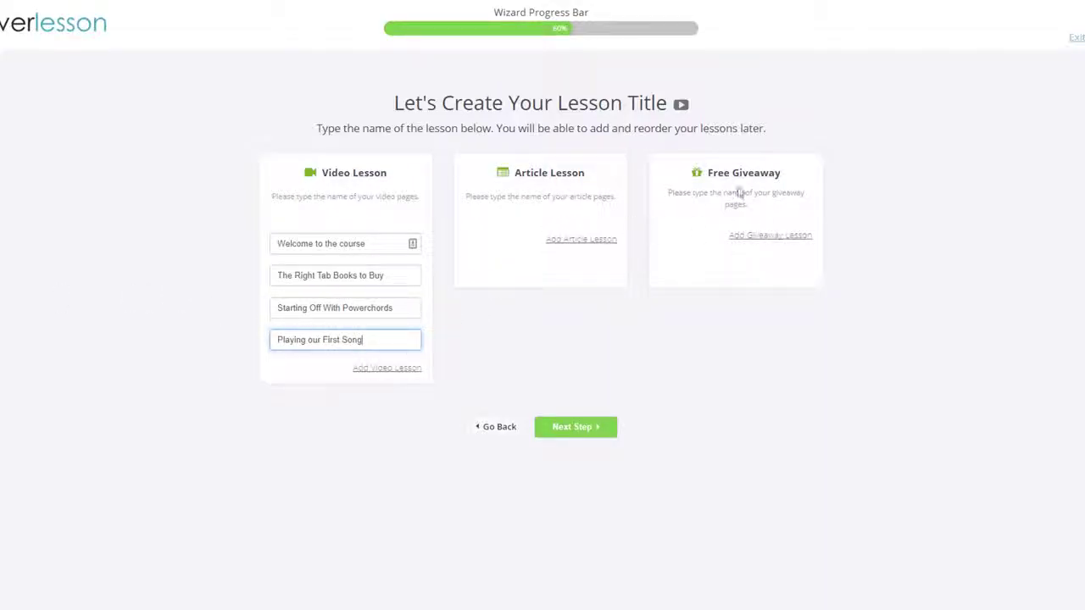
click(566, 428)
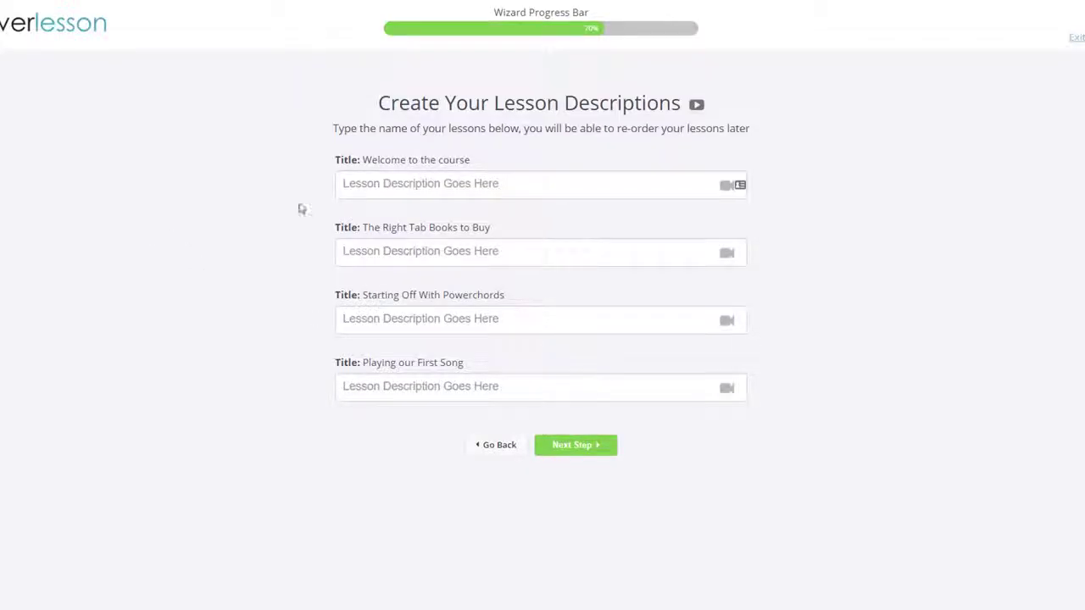
Step: Describe the welcome lesson as "We are excited to have you here. In this video you're going to learn exactly what is expected of you"
click(576, 185)
text(We are excited to have you here.  In this video you're going to learn exactly what is expected of you)
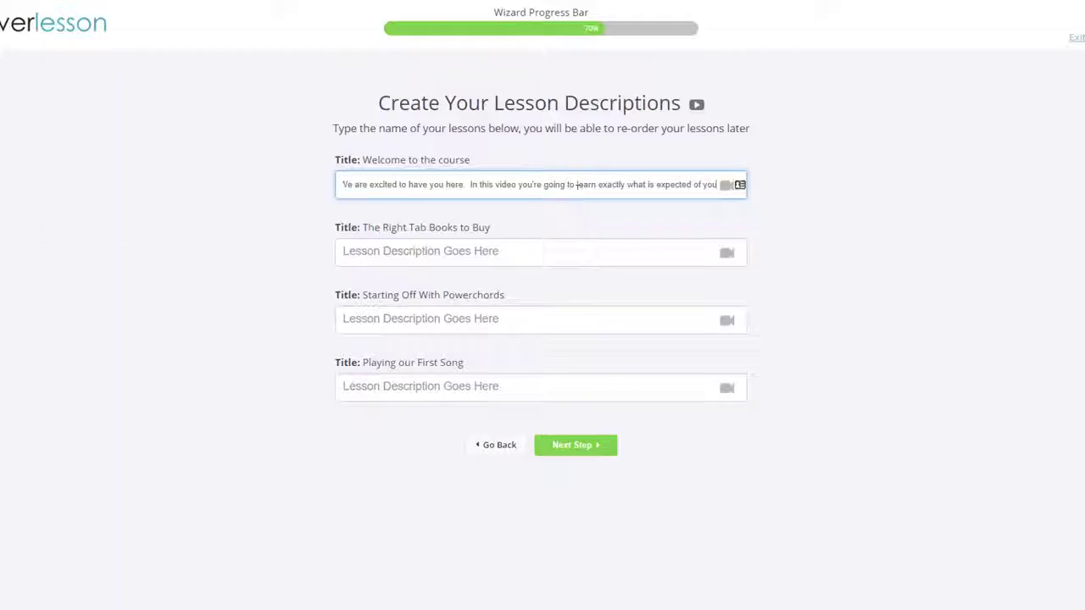
key(Tab)
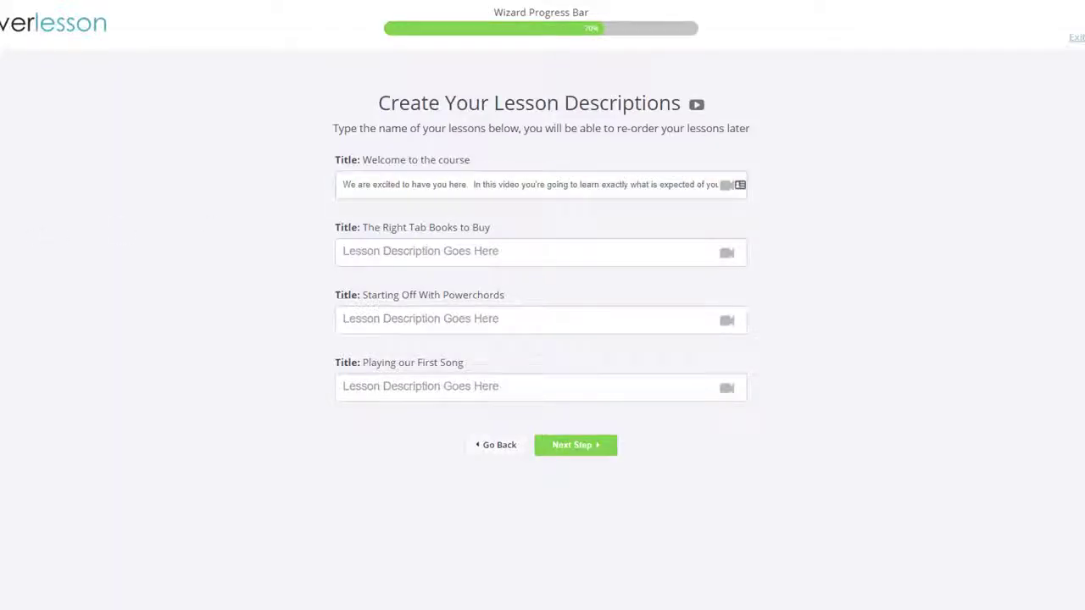
Step: Describe the tab books lesson as "It's very important that you have the right books to help you progress through your course."
click(583, 249)
text(It's very important that you have the right books to help you progress through your course.)
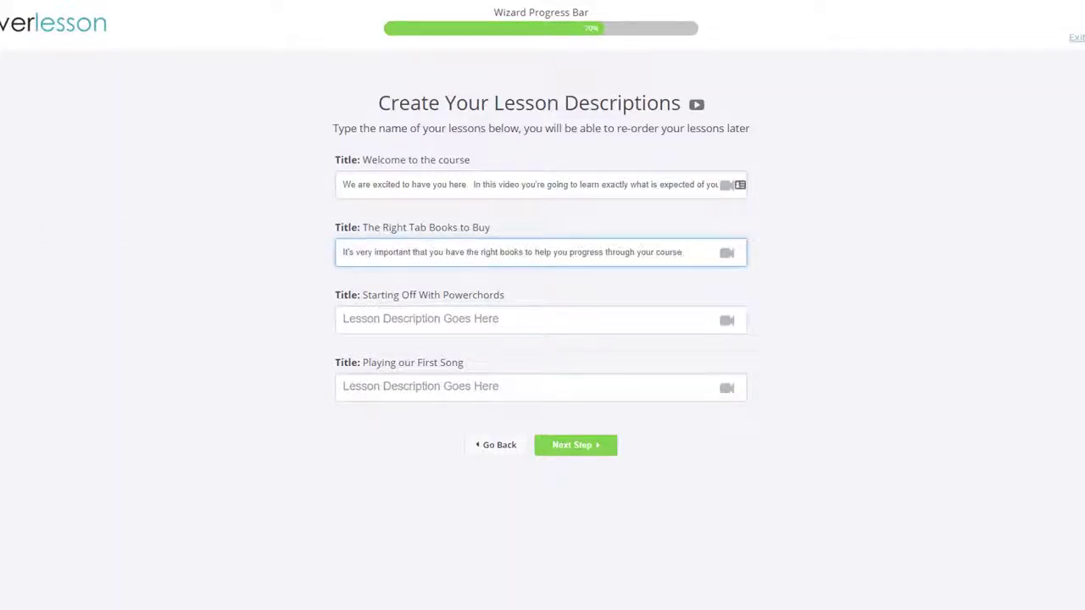
key(Tab)
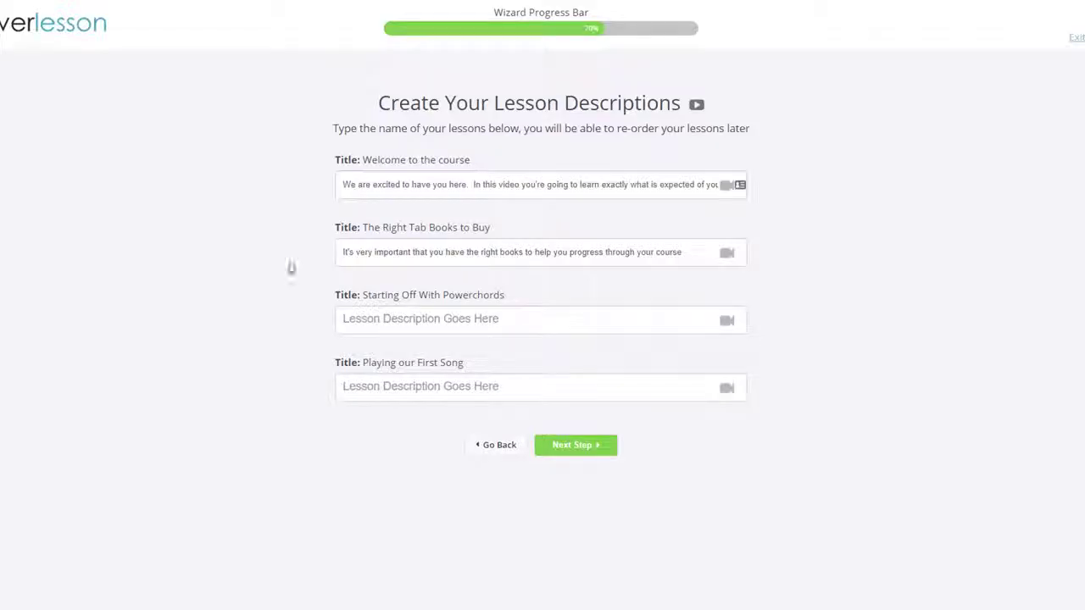
Step: Describe the powerchords lesson as "In this course we are going to start off with a C Power Chord"
click(446, 319)
text(In this course we are going to start off with a C Power Chord)
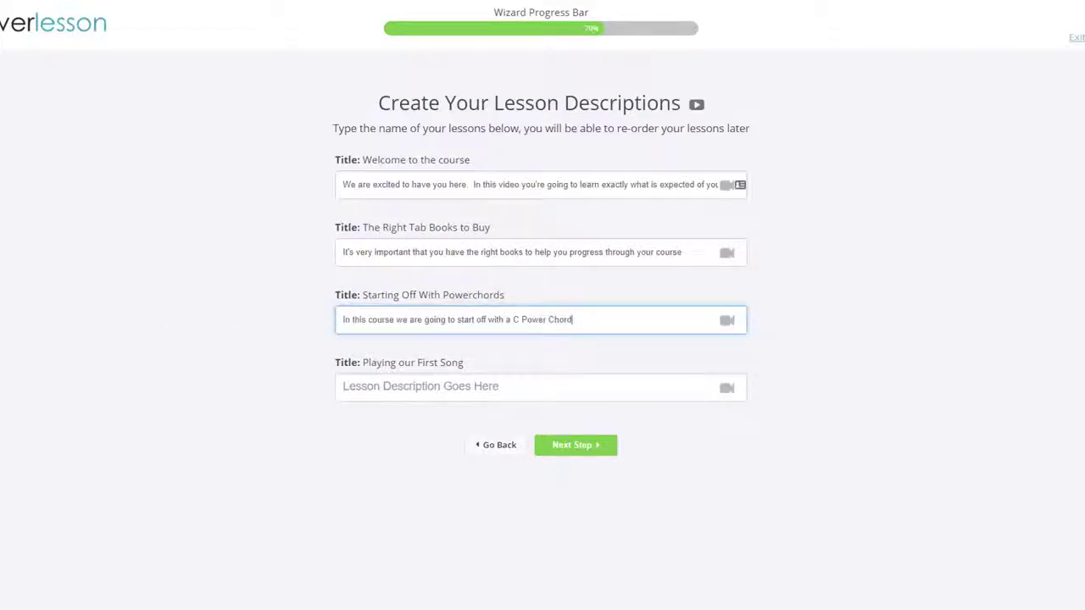
key(Tab)
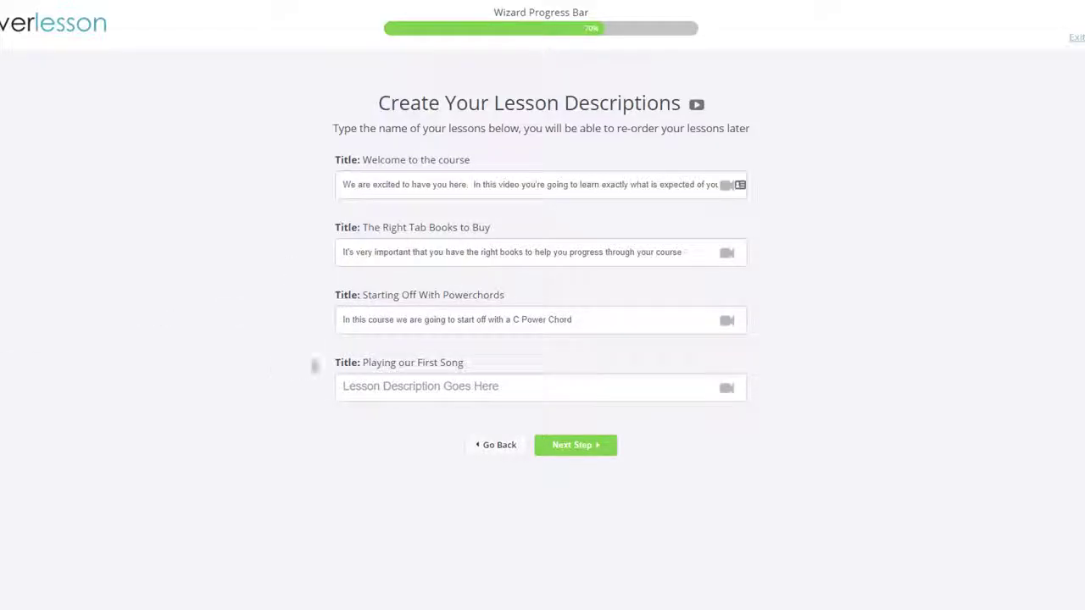
Step: Describe the first song lesson as "By now you should have enough practice and it's time for your first test." and save the descriptions
click(418, 387)
text(By now you should have enough practice and it's time for your first test.)
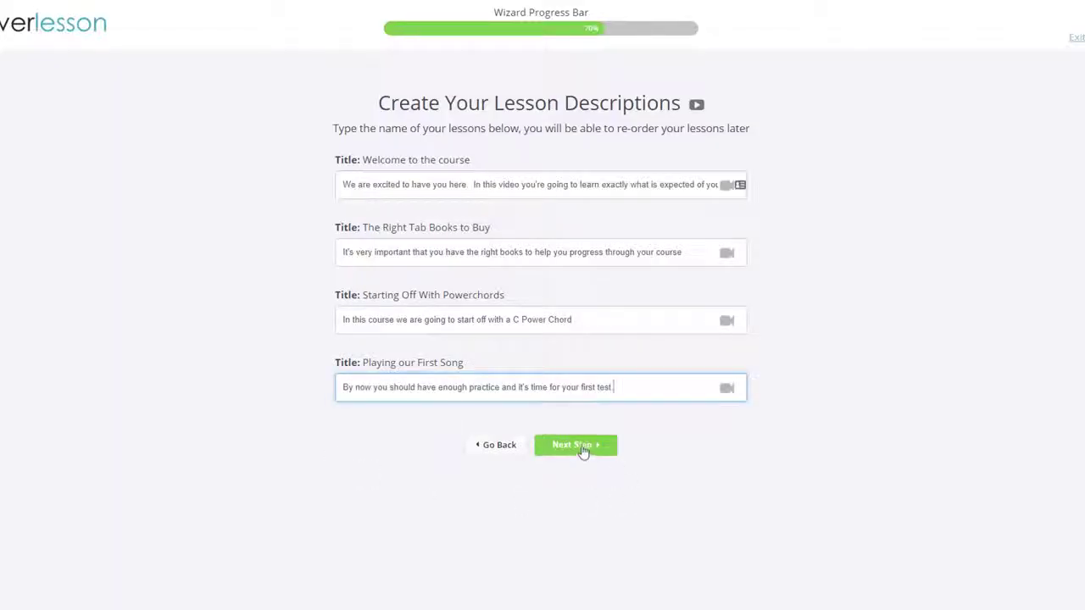
click(581, 449)
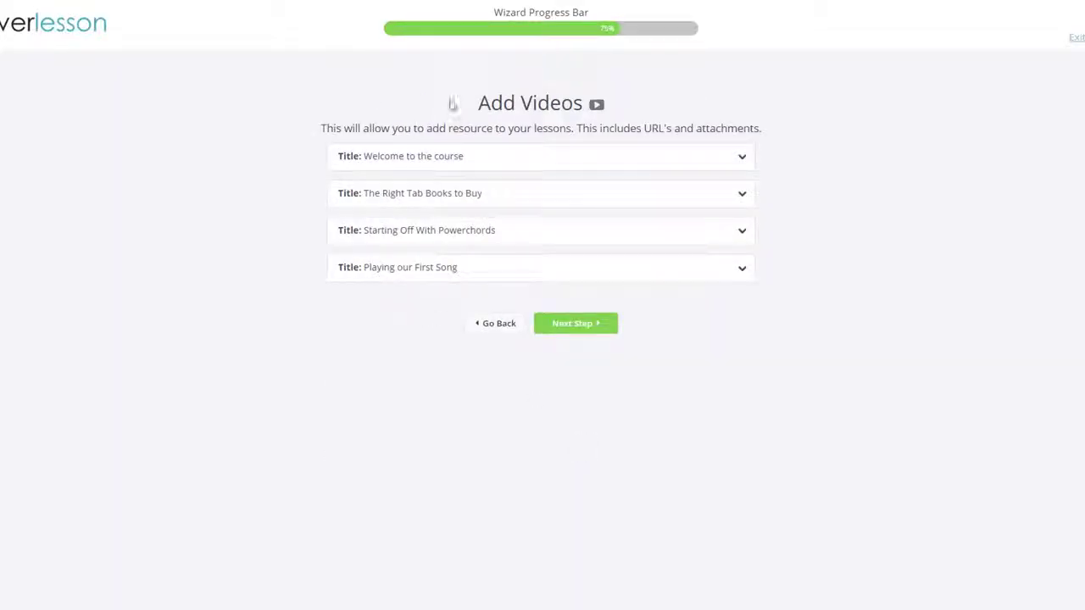
click(741, 161)
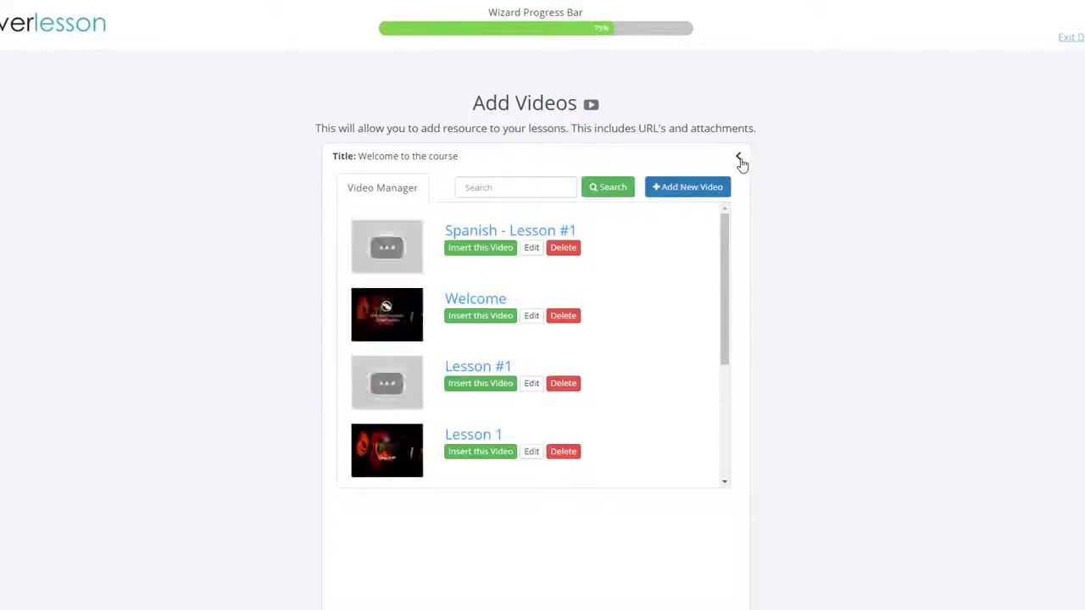
click(685, 189)
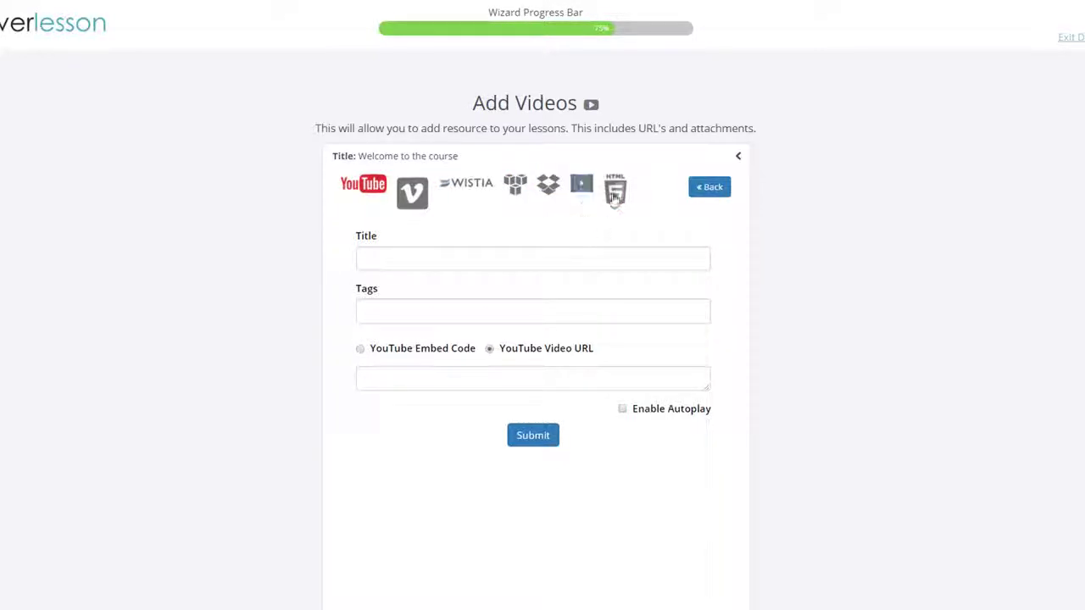
click(458, 252)
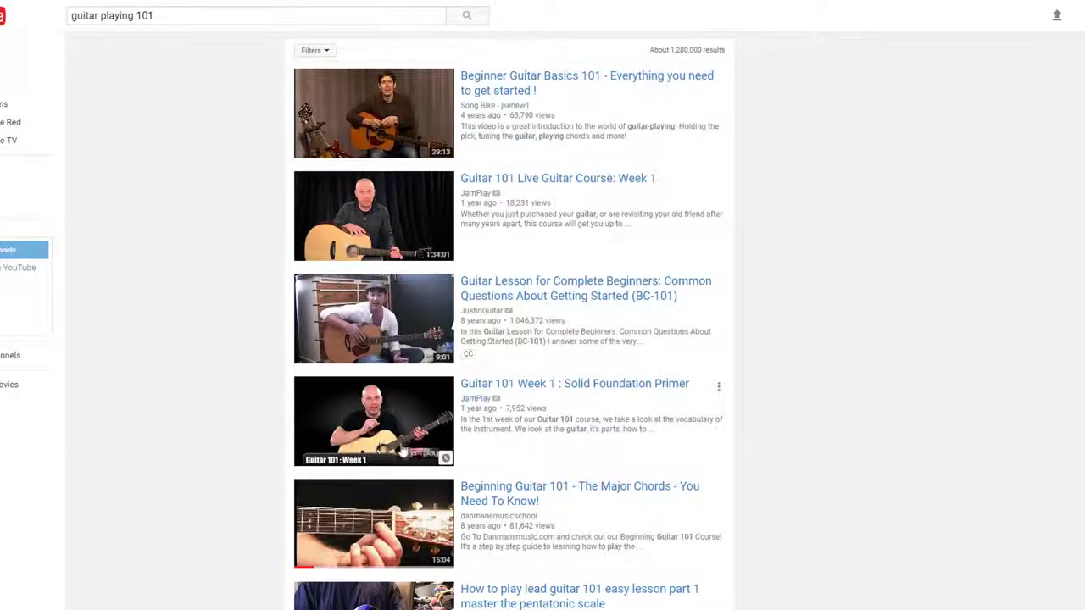
click(420, 530)
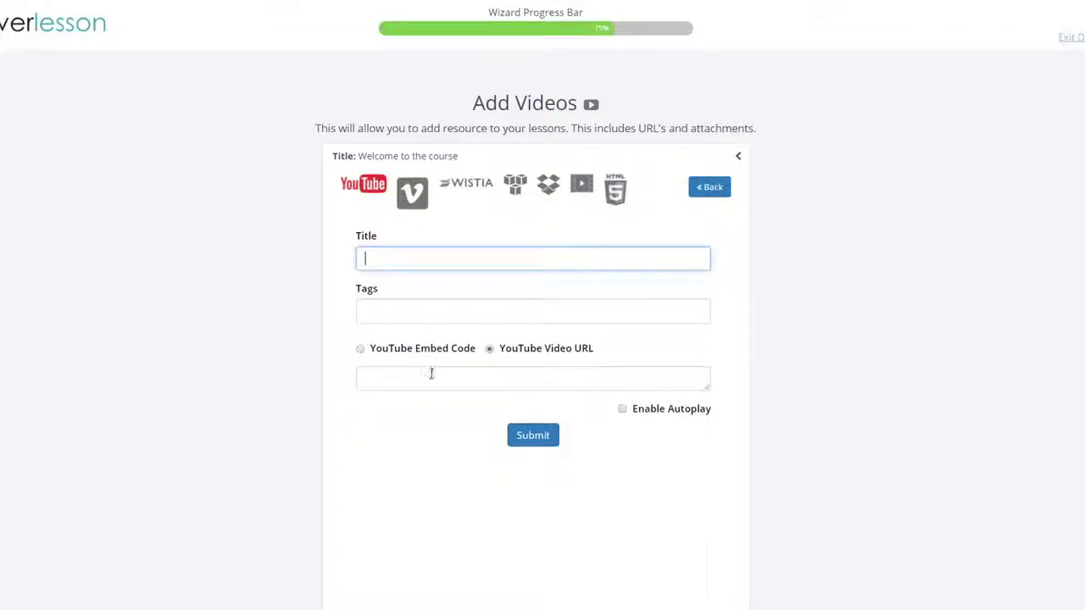
click(467, 381)
text(https://www.youtube.com/watch?v=HhMzModxuFY)
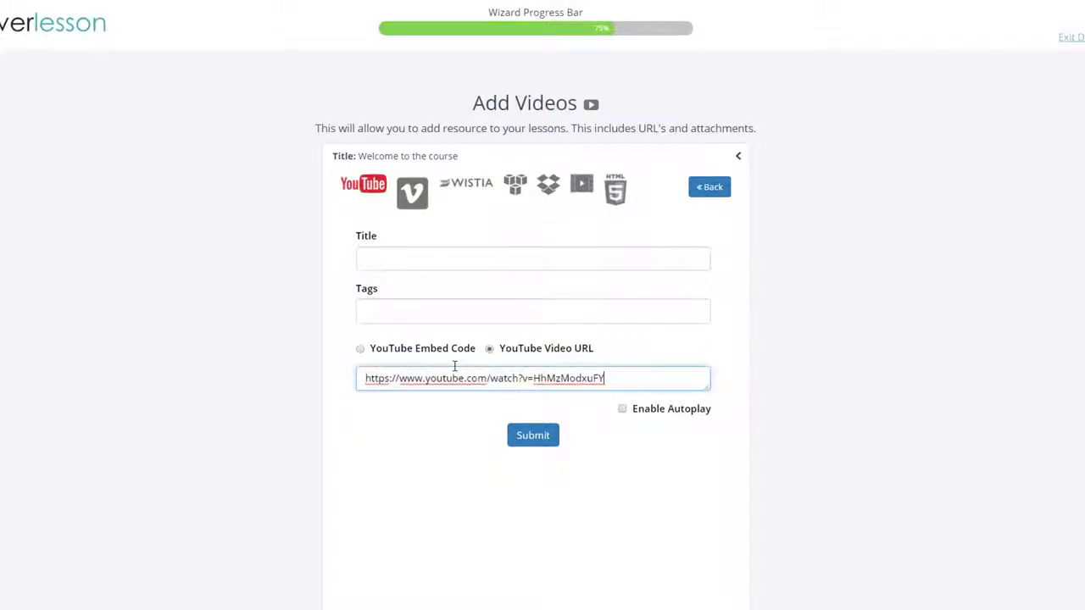
Step: Title the new video "Guitar Playijng 101", tag it "guitar playing" and submit it to the welcome lesson
click(452, 253)
text(Gui)
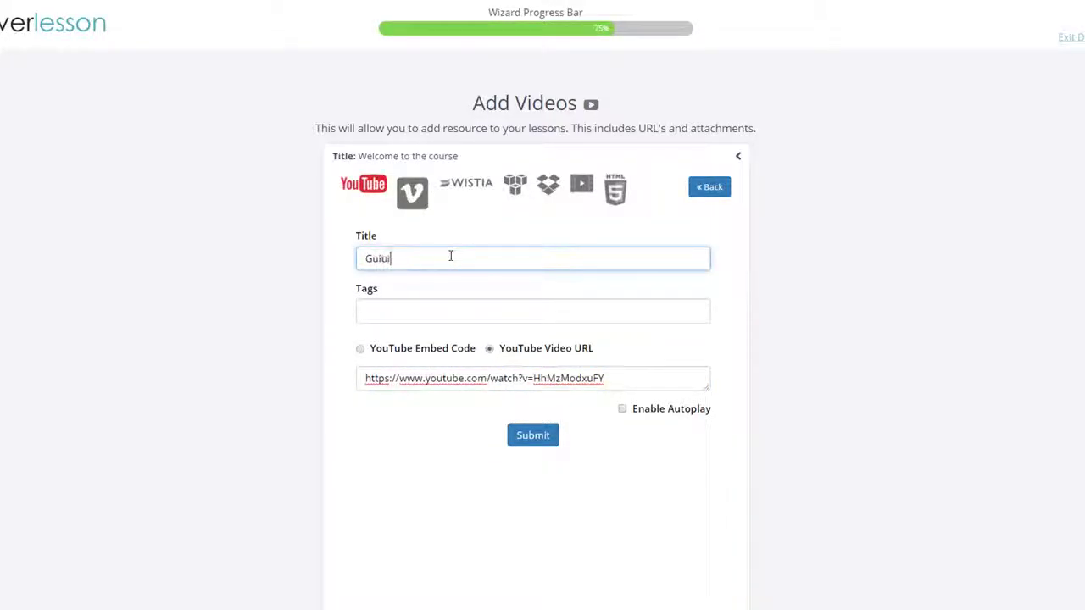
text(tar Playijng 10)
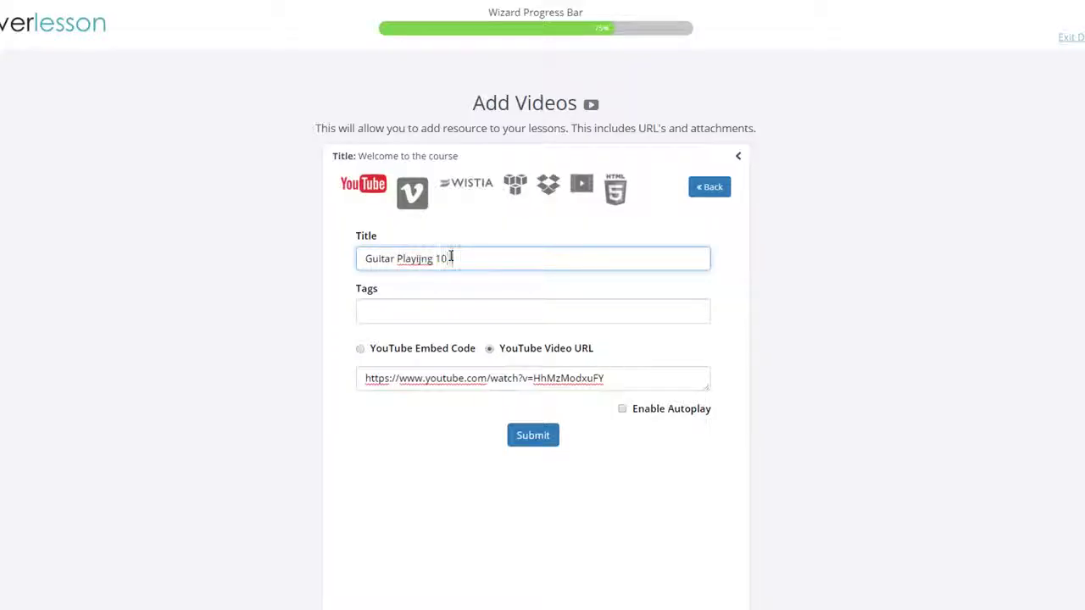
text(1)
click(423, 307)
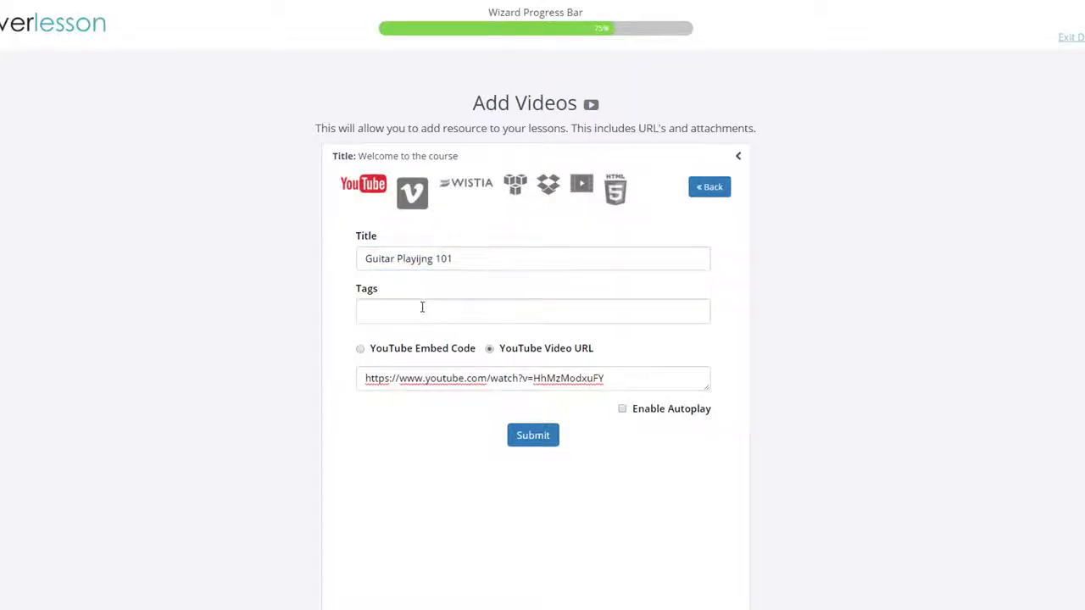
text(guitar playing)
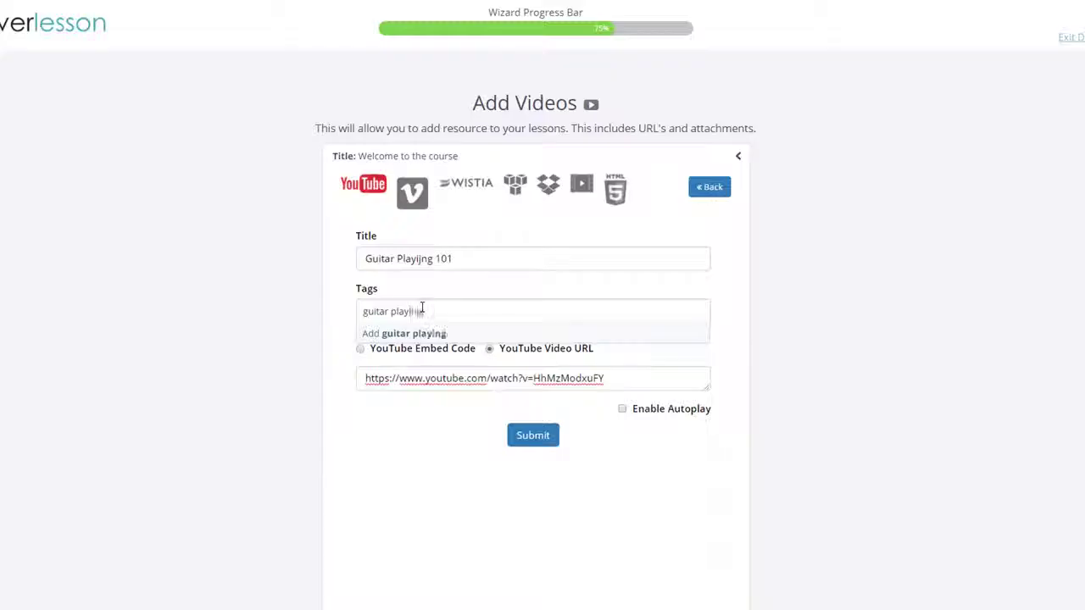
key(Return)
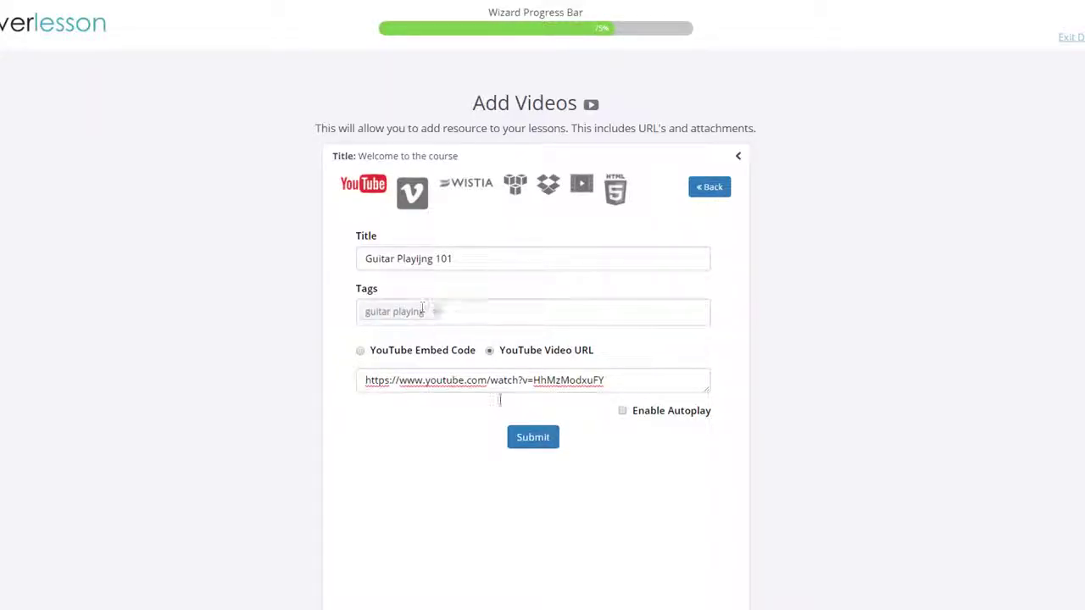
click(527, 445)
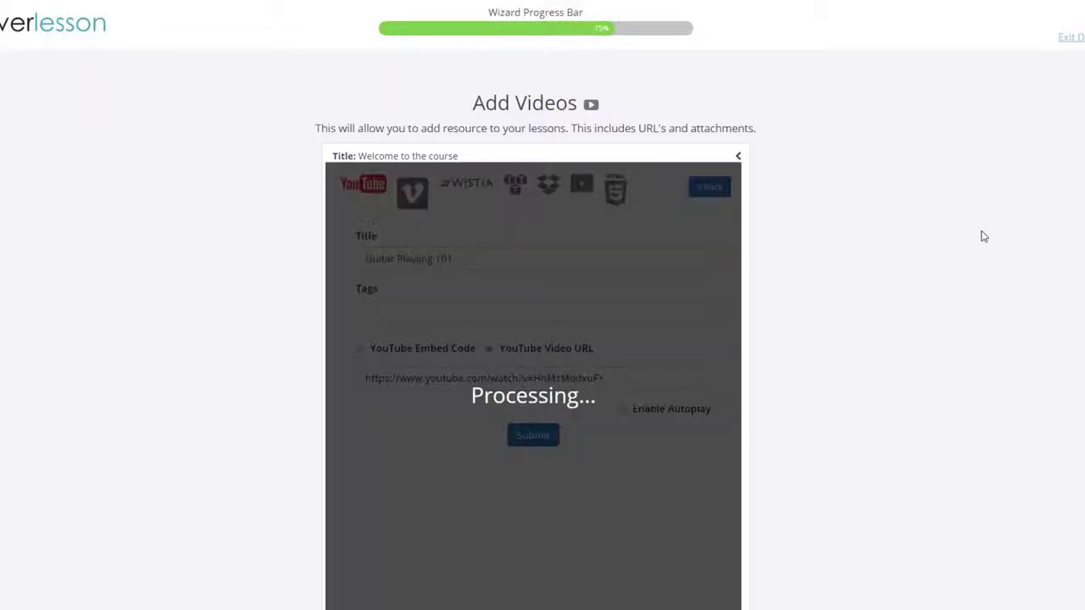
click(739, 157)
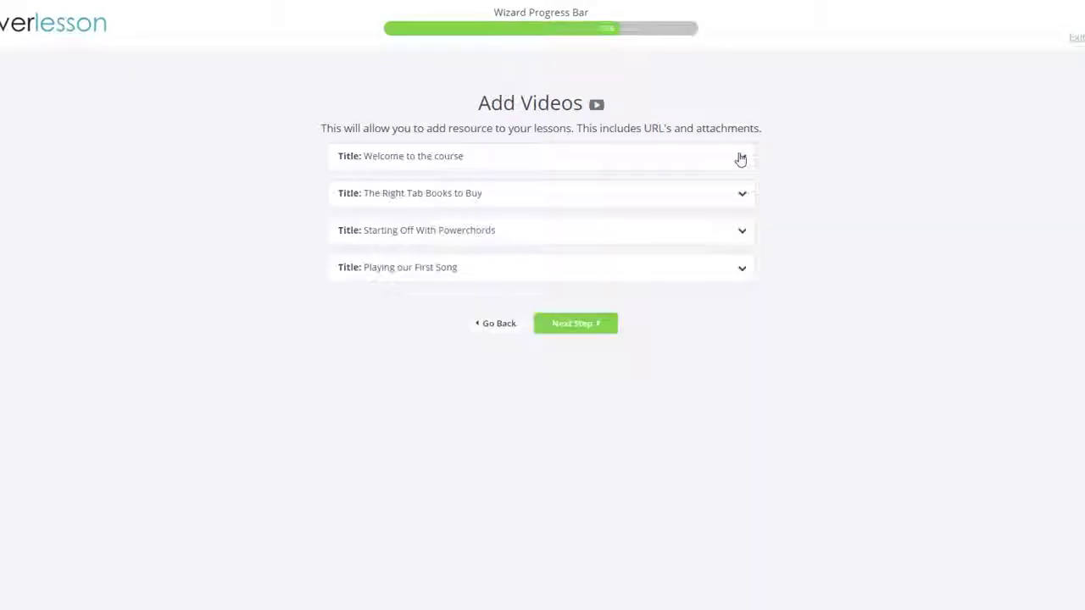
click(738, 157)
click(739, 156)
Step: Insert the existing "Spanish - Lesson #1" video into the tab books, powerchords and first song lessons, and continue to the product features
click(742, 195)
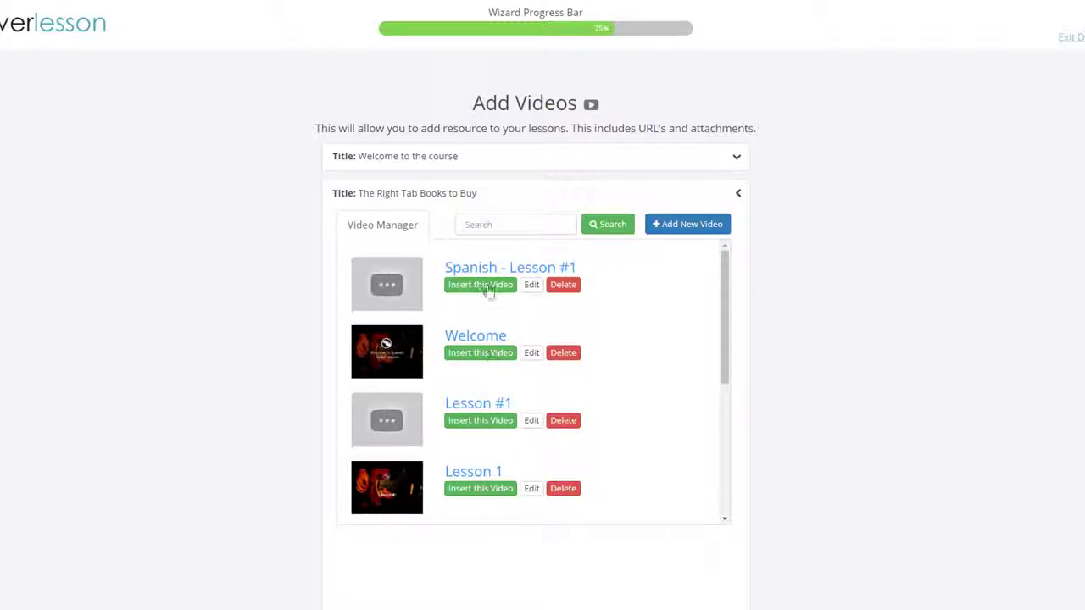
click(489, 289)
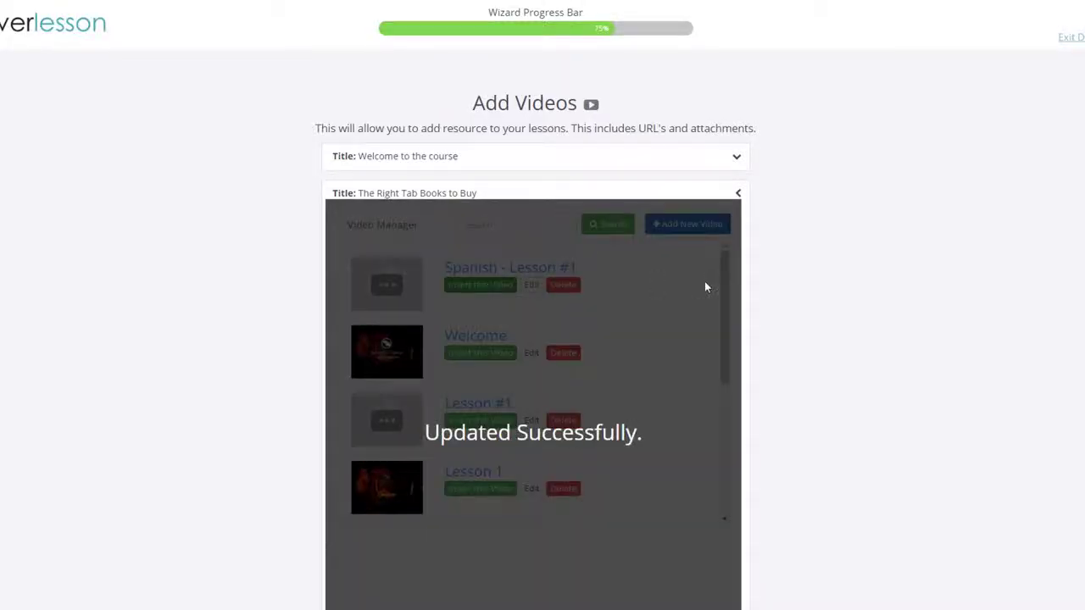
click(740, 197)
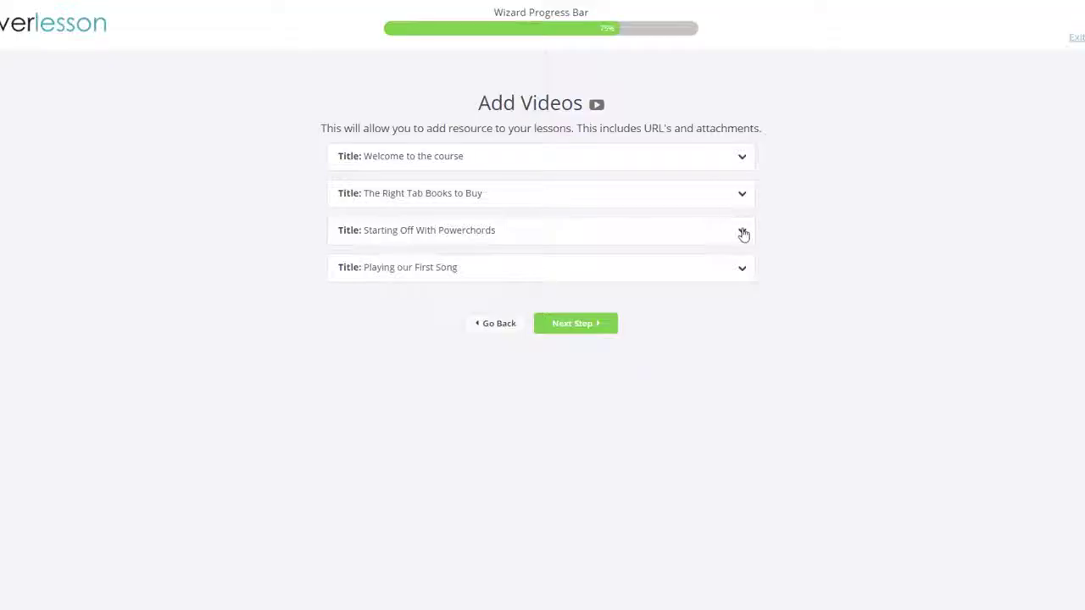
click(739, 233)
click(483, 324)
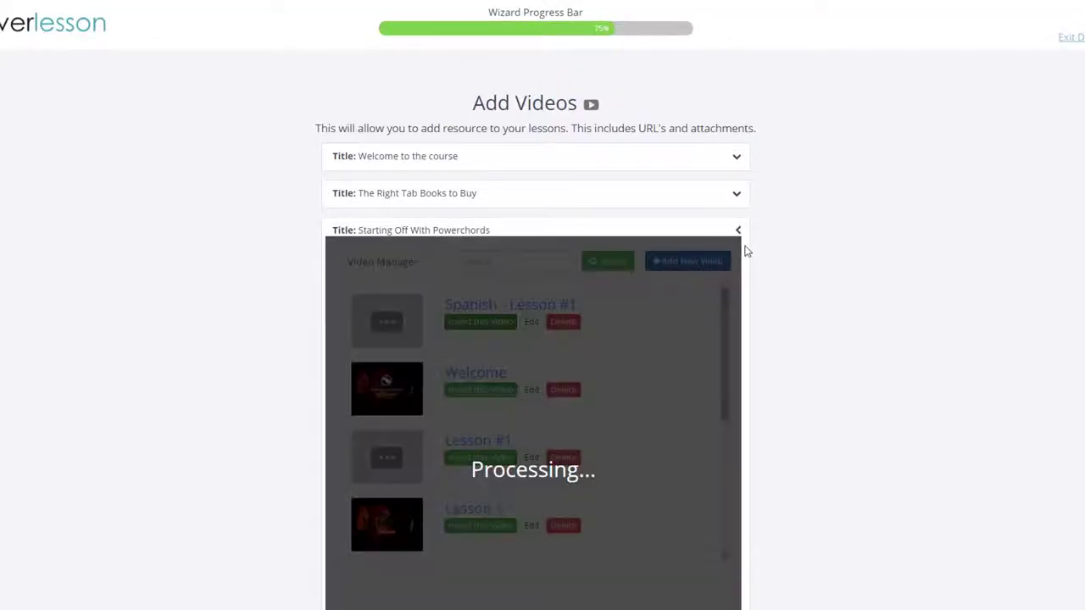
click(740, 233)
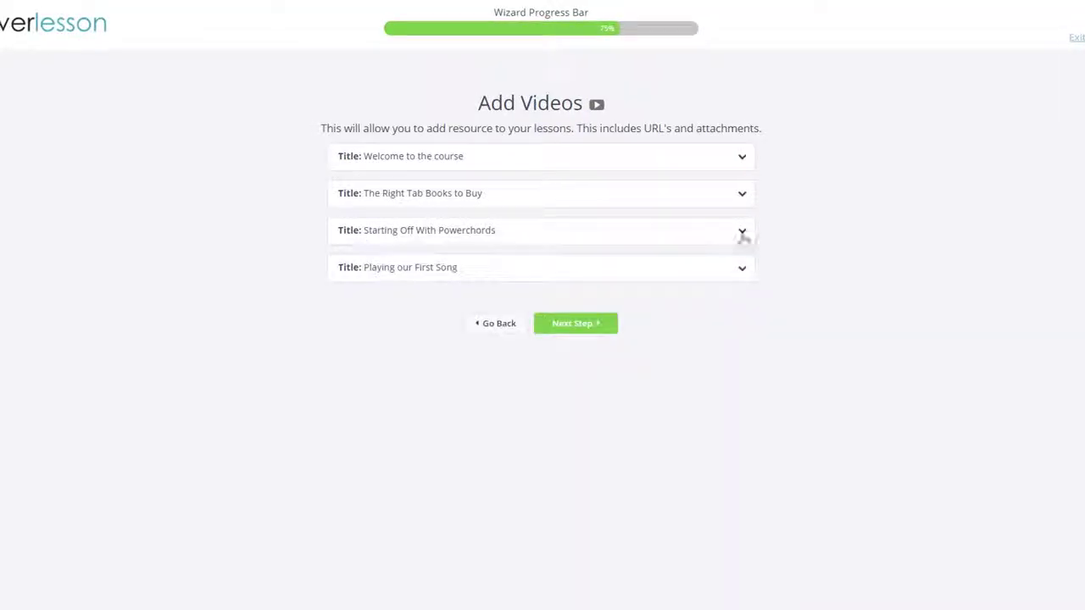
click(738, 268)
click(472, 360)
click(580, 329)
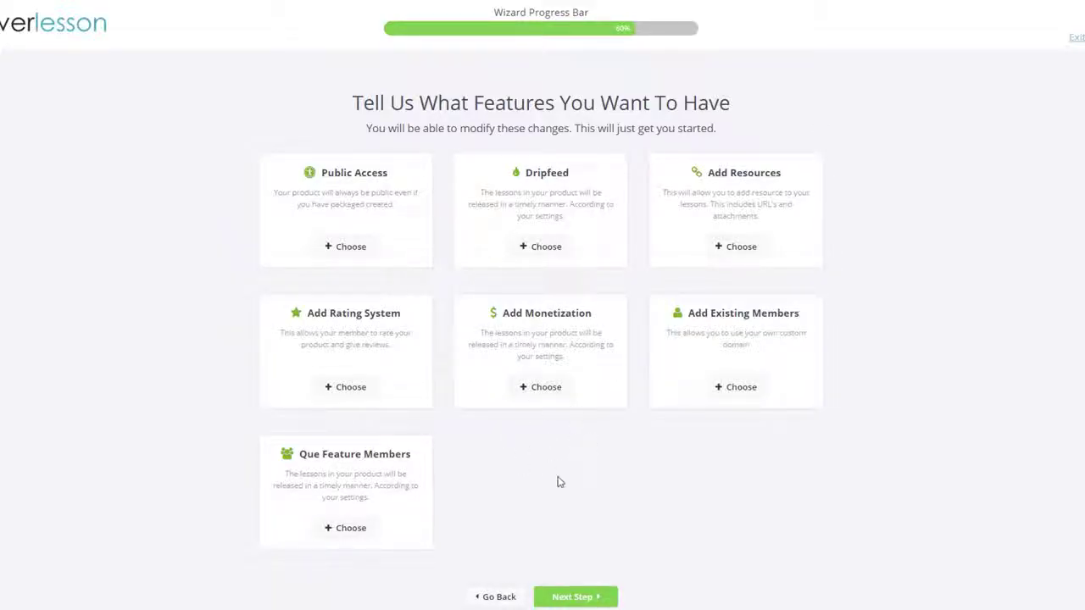
Step: Choose the features Add Monetization, Public Access, Dripfeed, Add Resources and Add Rating System for the course and continue to their settings
click(543, 392)
click(346, 247)
click(539, 250)
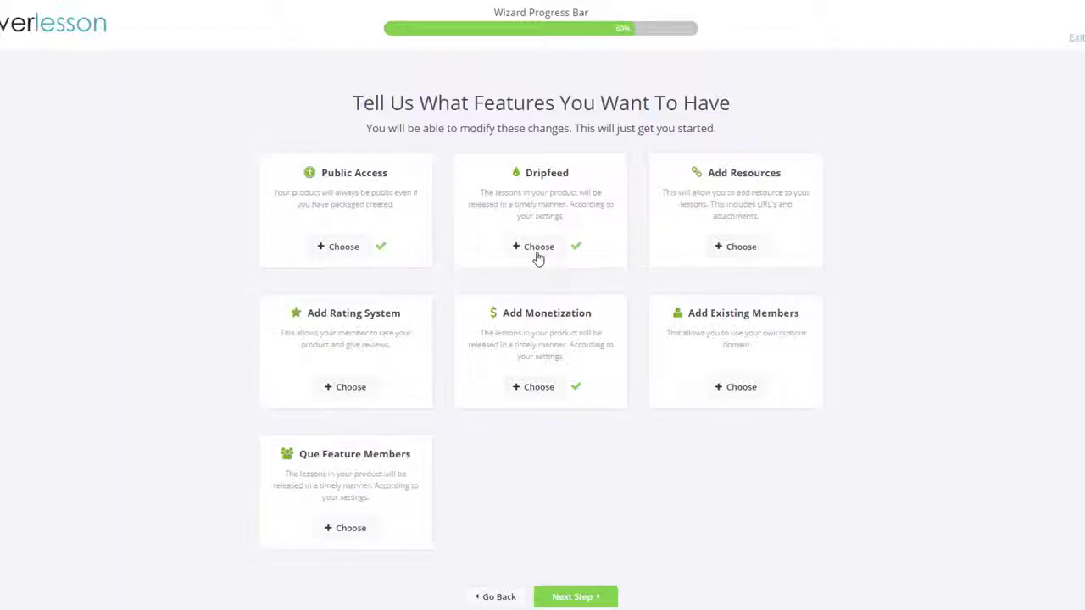
click(734, 253)
click(347, 390)
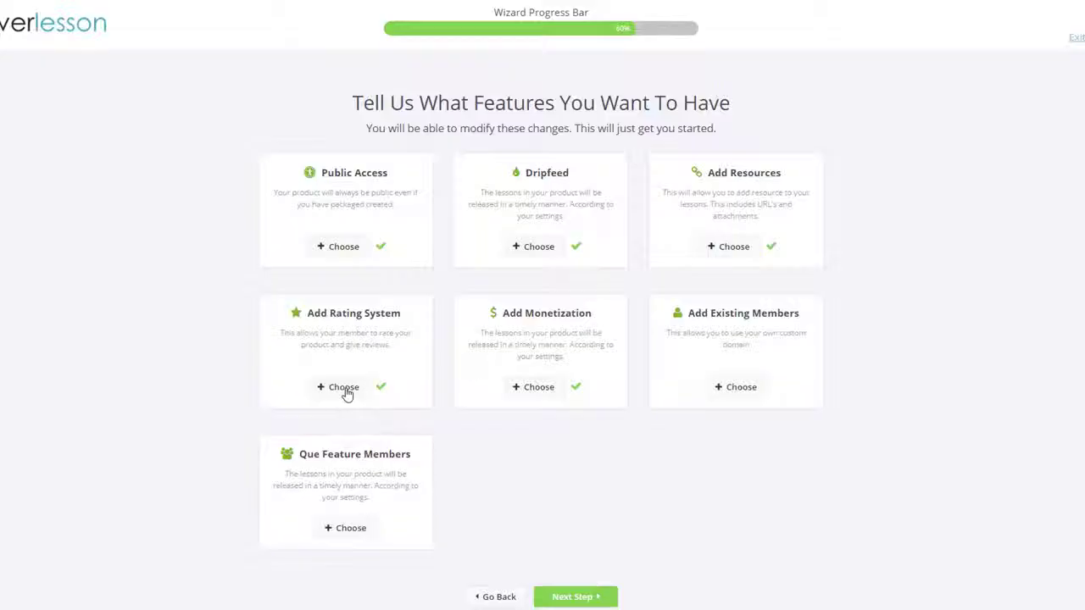
click(575, 598)
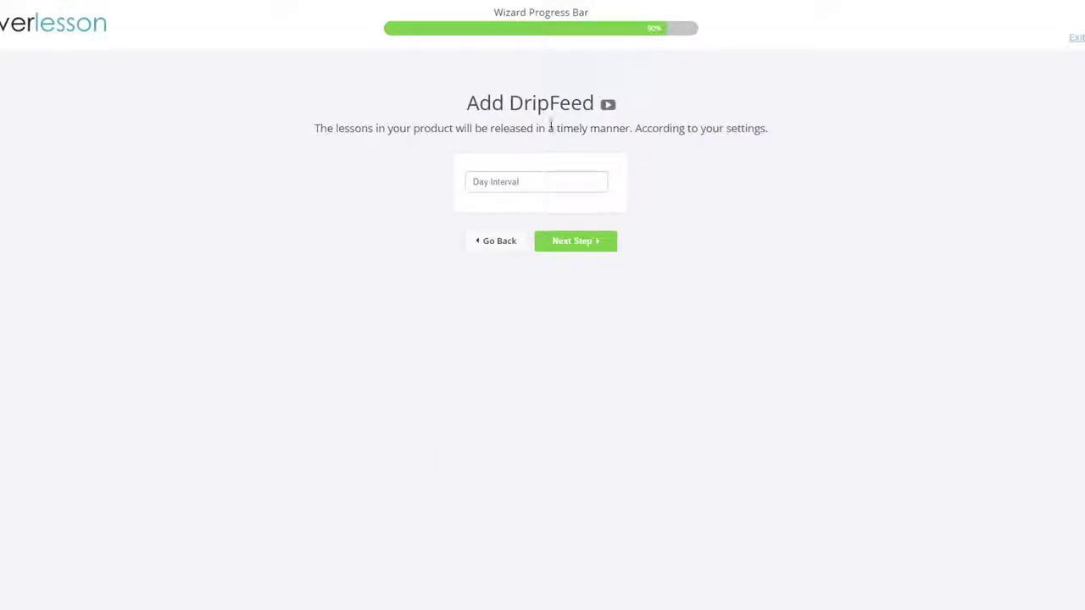
Step: Set the drip feed day interval to 2 and continue to the lesson resources
click(516, 182)
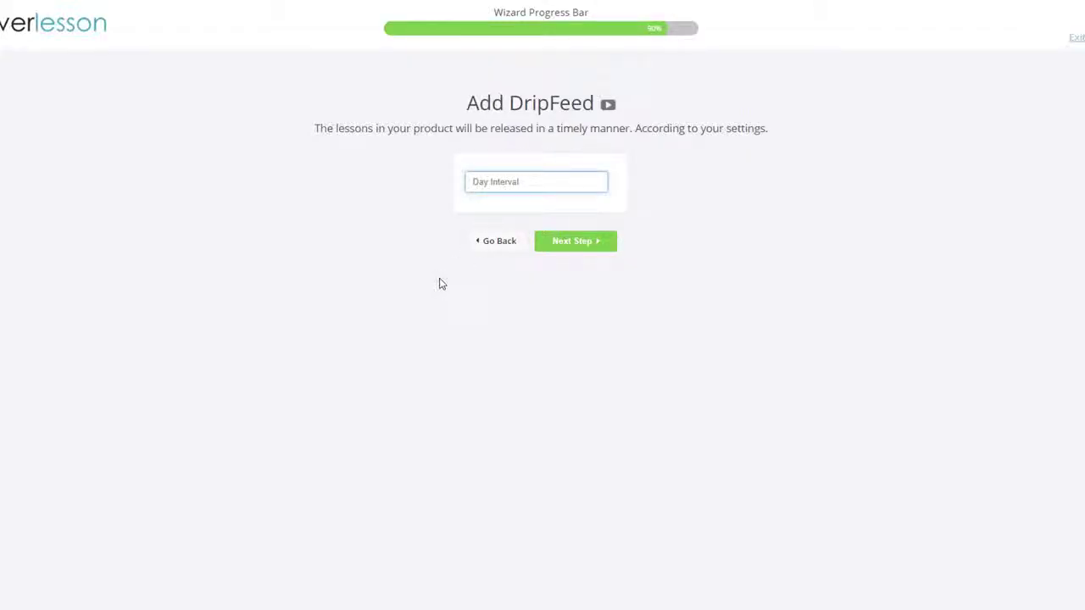
text(2)
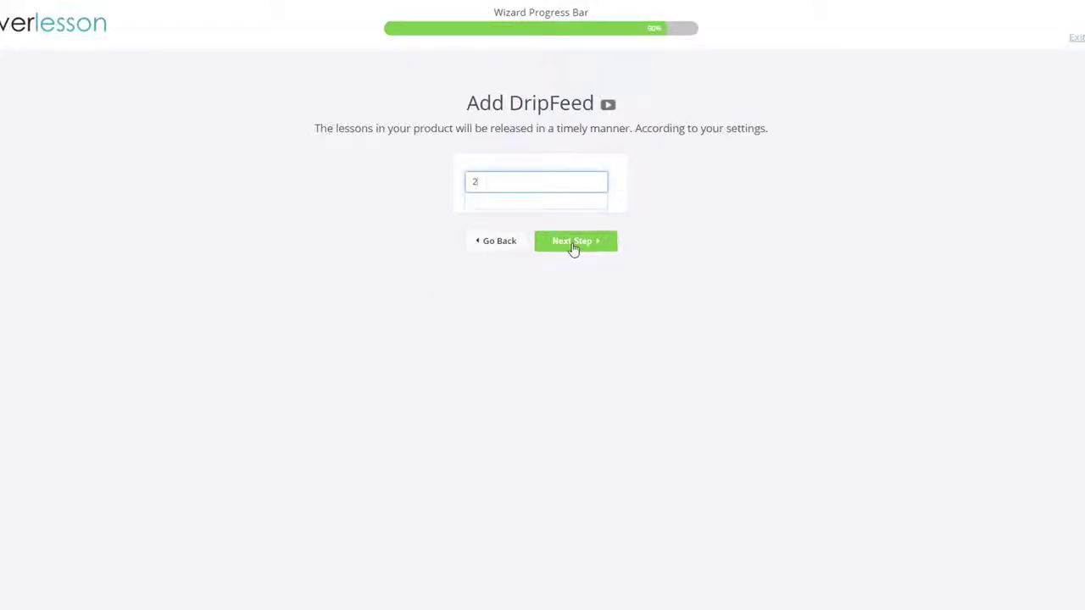
click(573, 245)
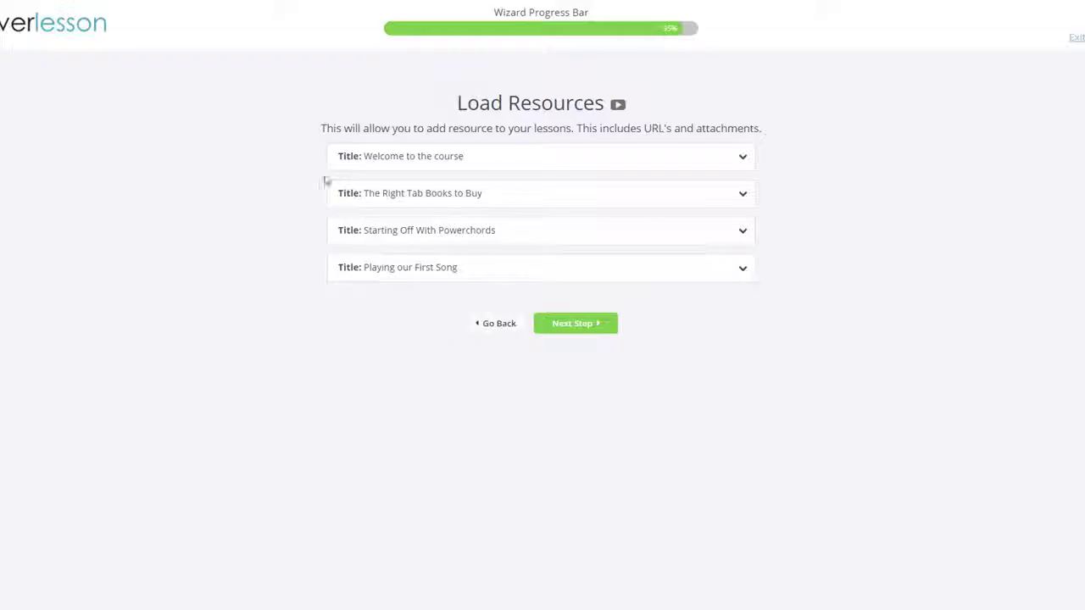
Step: Start a new resource for "Welcome to the course" named "Guitar Tablature" and described as "This is your tab book to help you with the course"
click(743, 158)
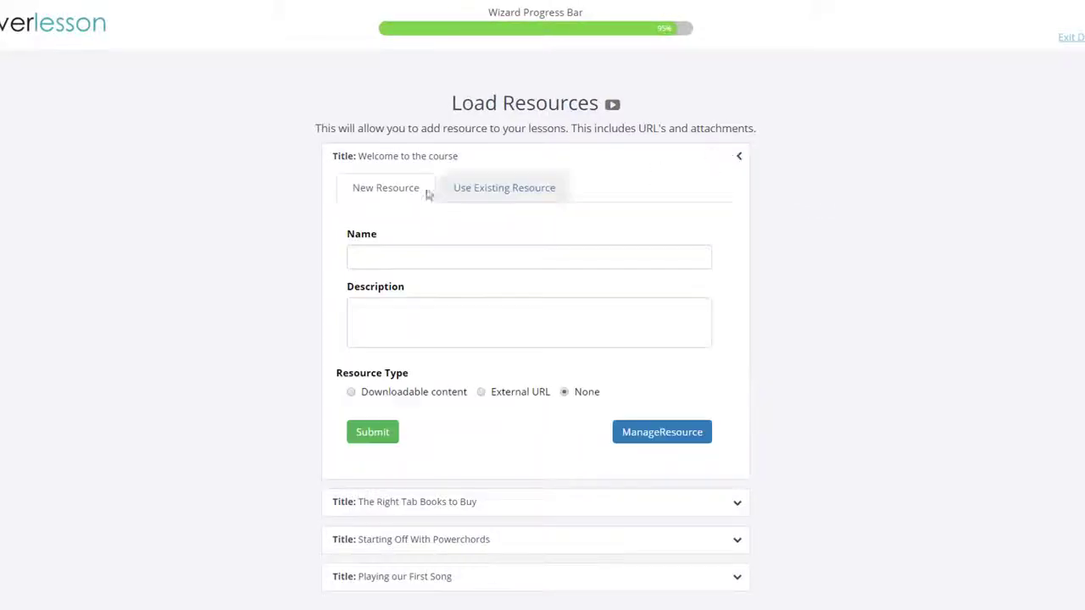
click(398, 249)
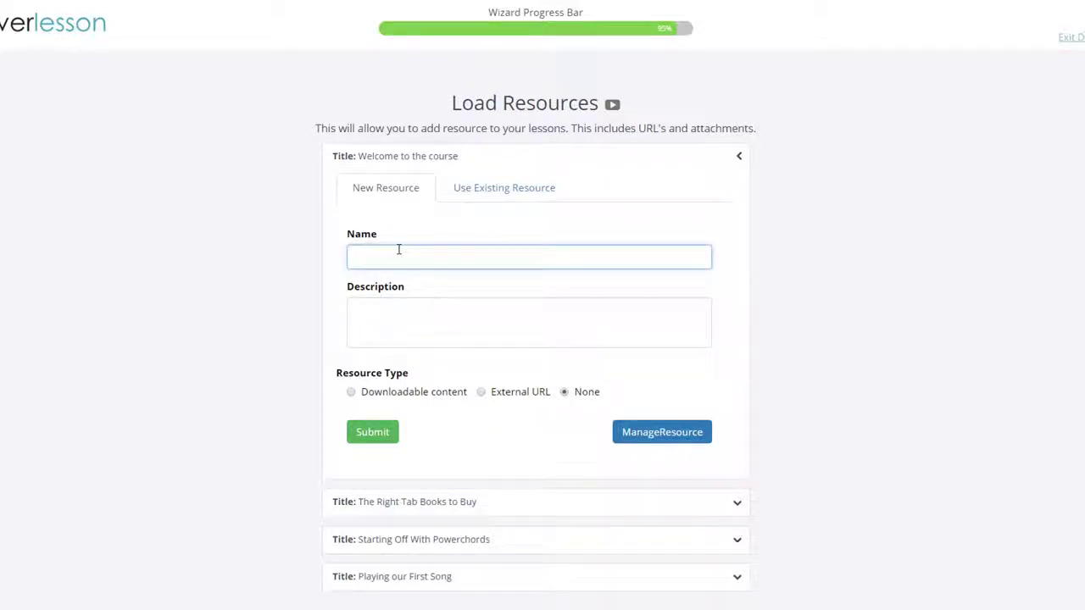
text(Guitar Tablature)
click(396, 332)
text(This is your )
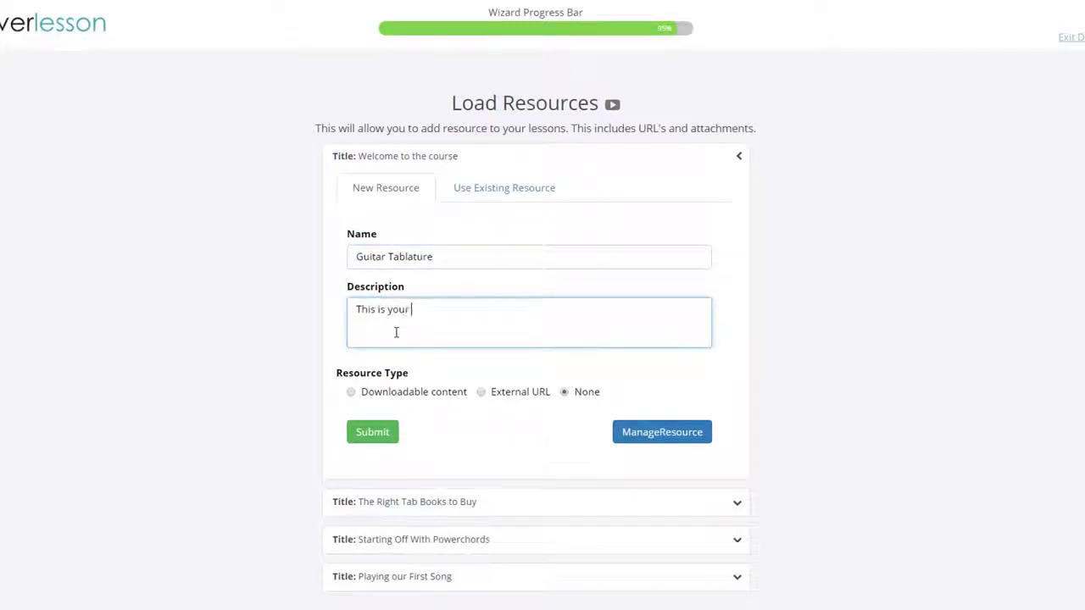
text(tab book to hel)
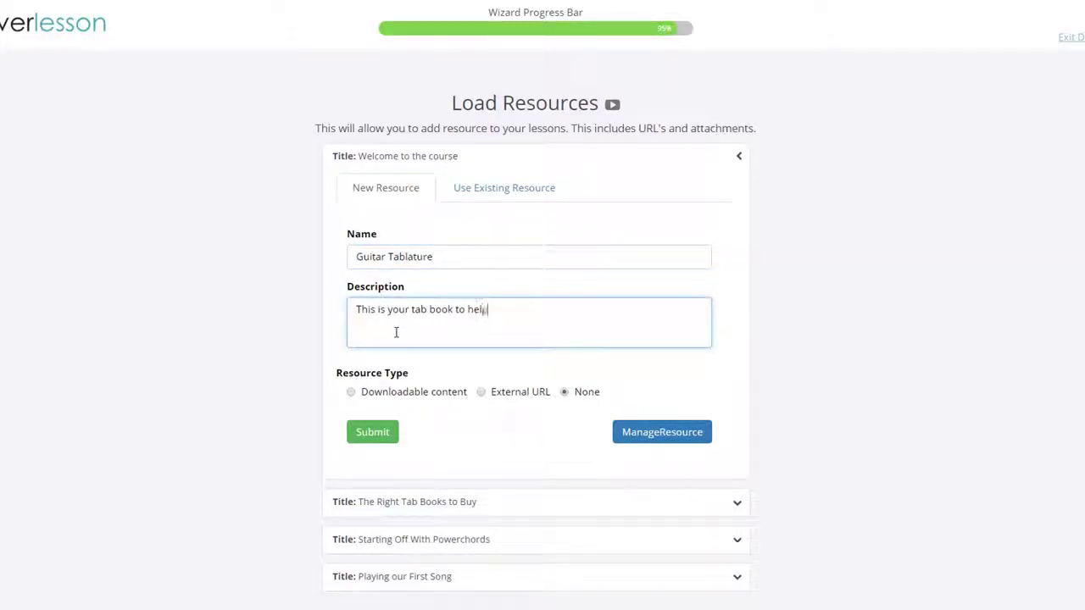
text(p you with the course)
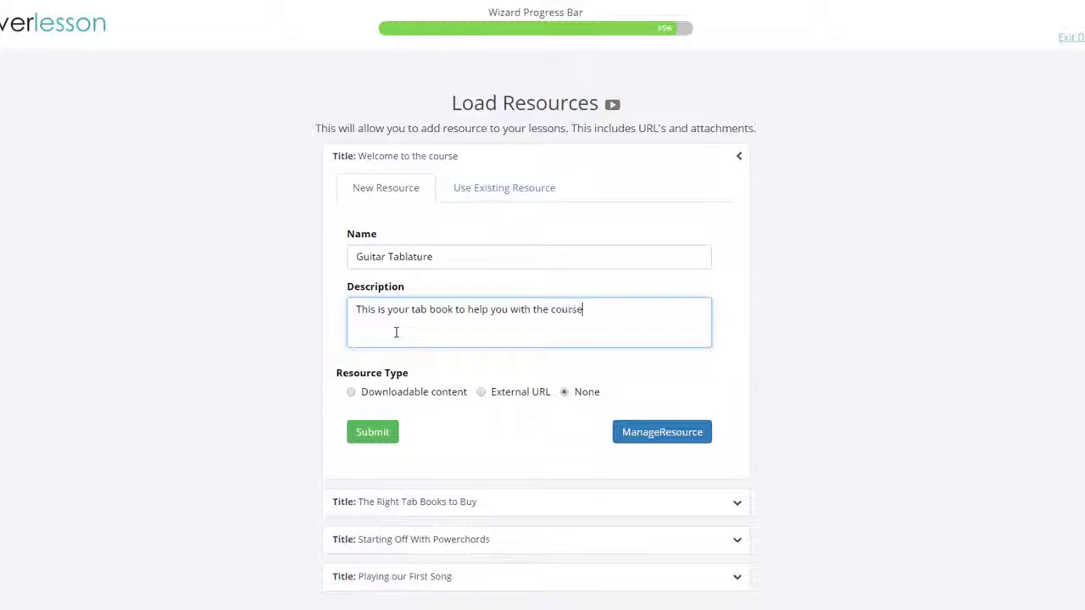
click(484, 394)
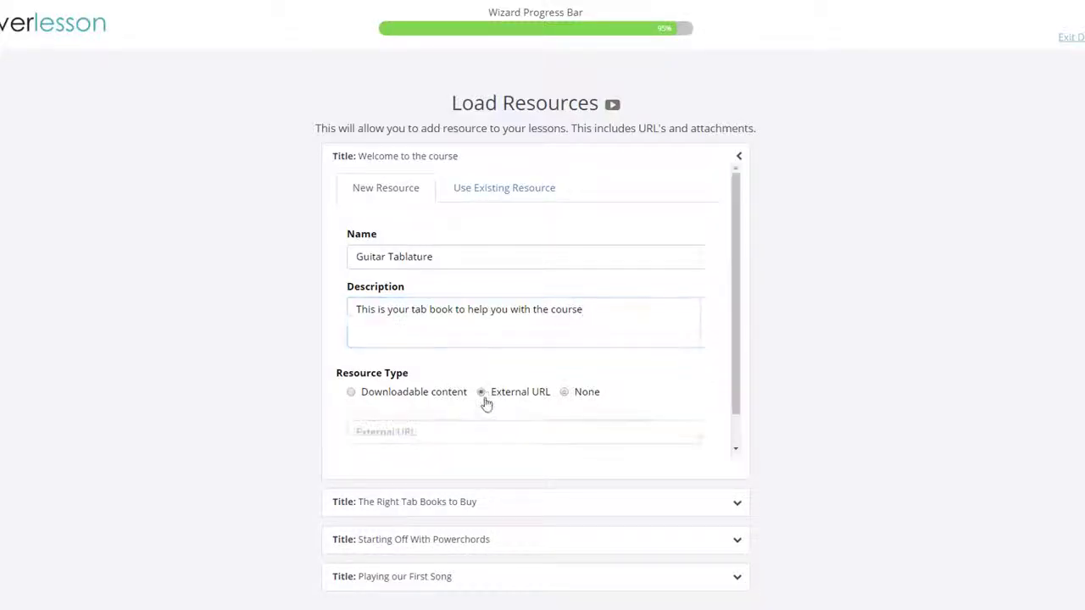
click(485, 432)
text(http://guitarsec)
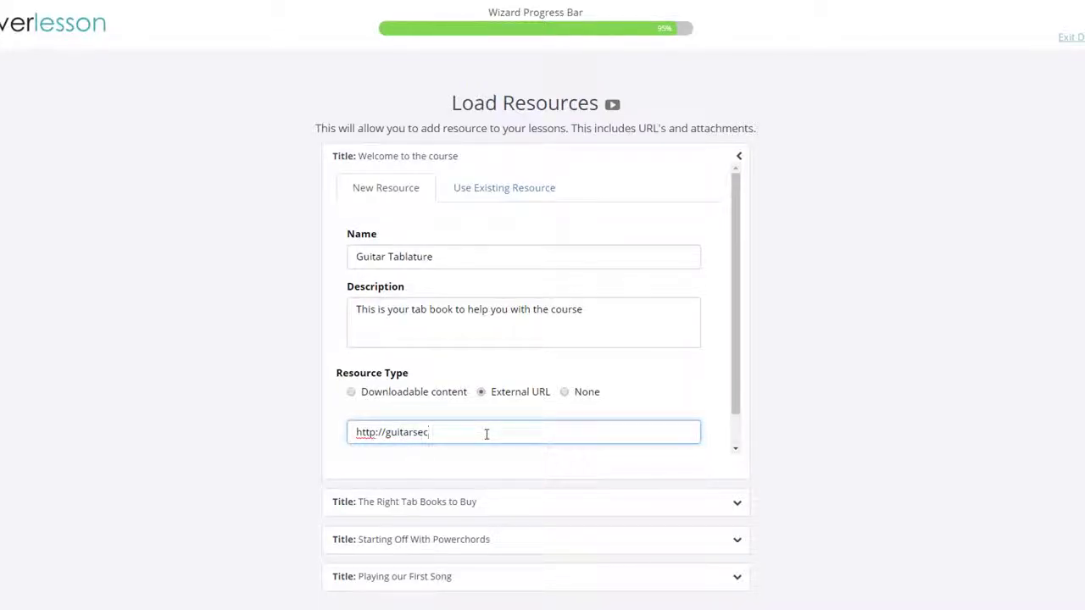
text(rets.com/tab01)
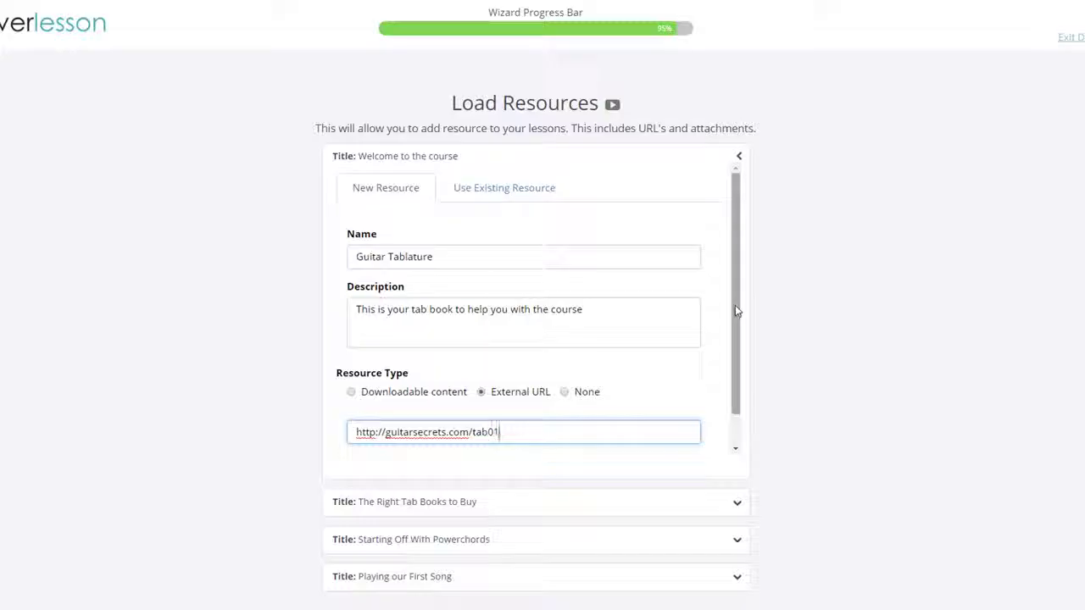
scroll(735, 305, down, 2)
click(378, 435)
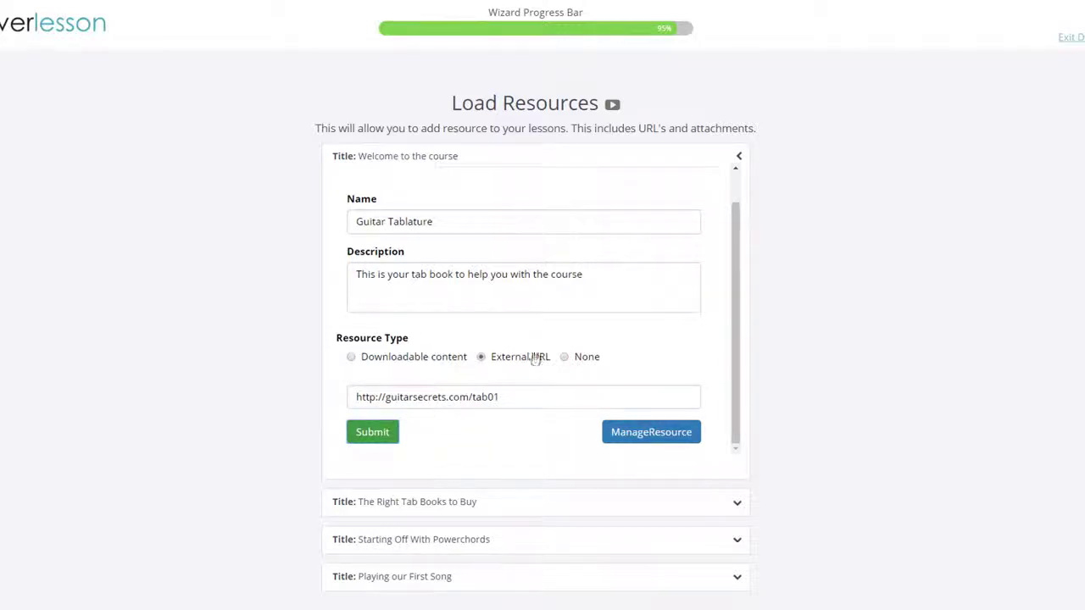
click(739, 157)
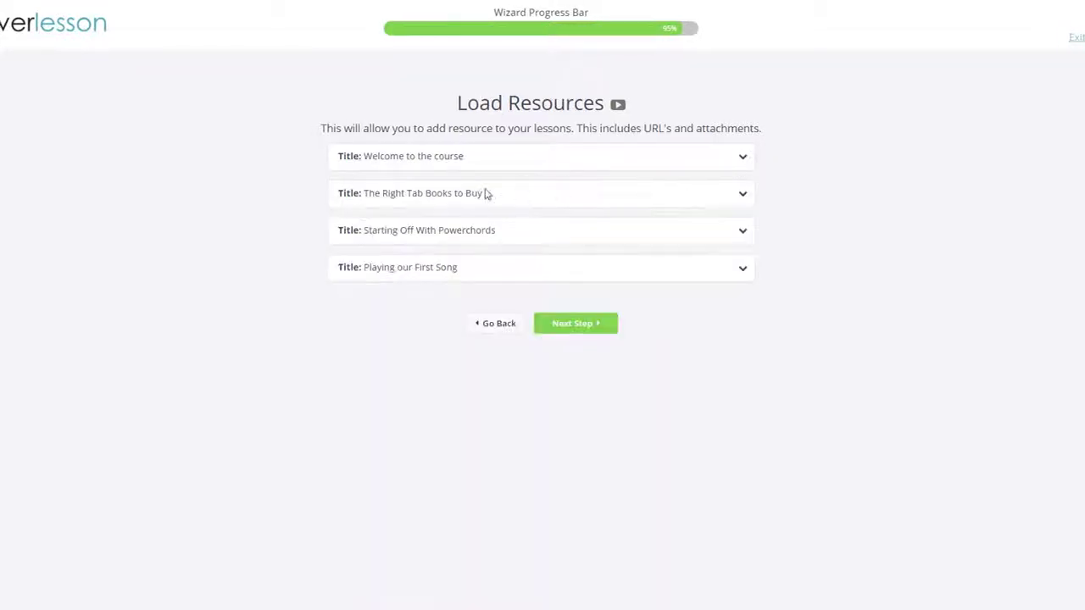
Step: Assign the existing Guitar Tablature resource to the lessons "The Right Tab Books to Buy" and "Starting Off With Powerchords"
click(742, 194)
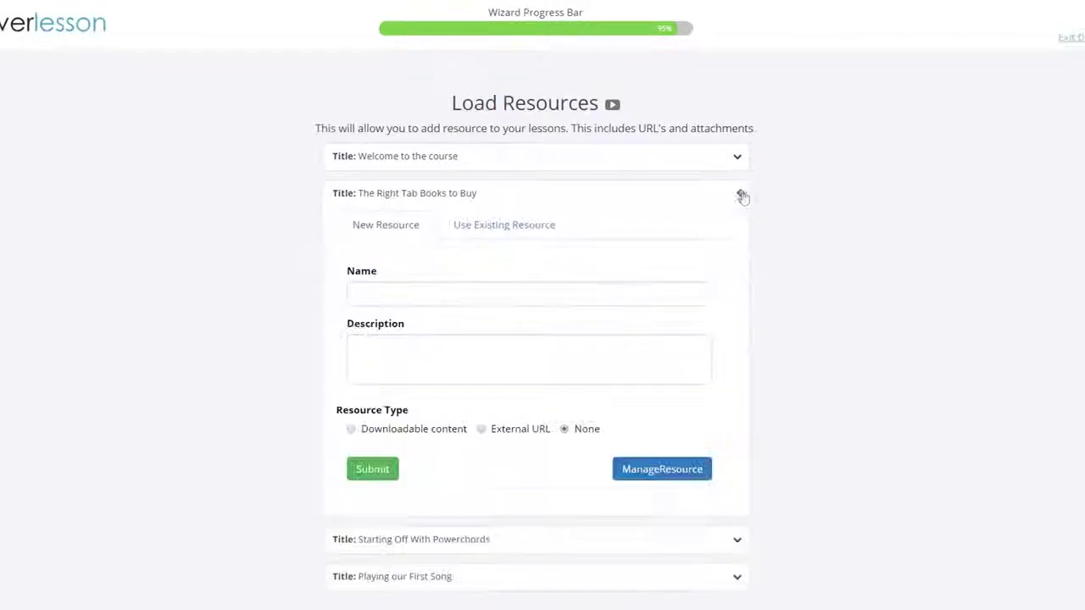
click(528, 224)
click(356, 341)
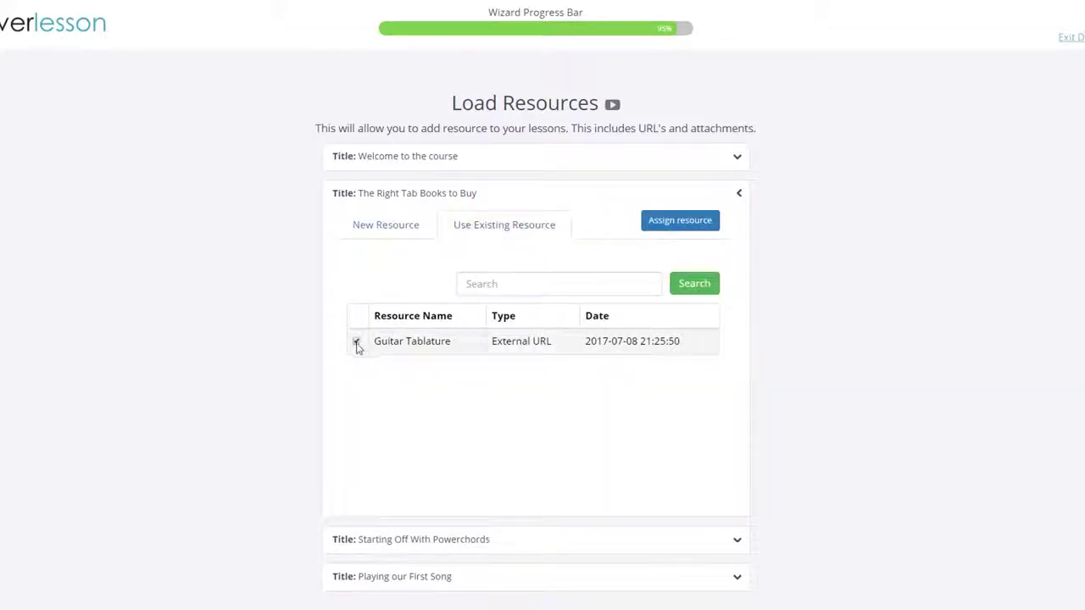
click(681, 221)
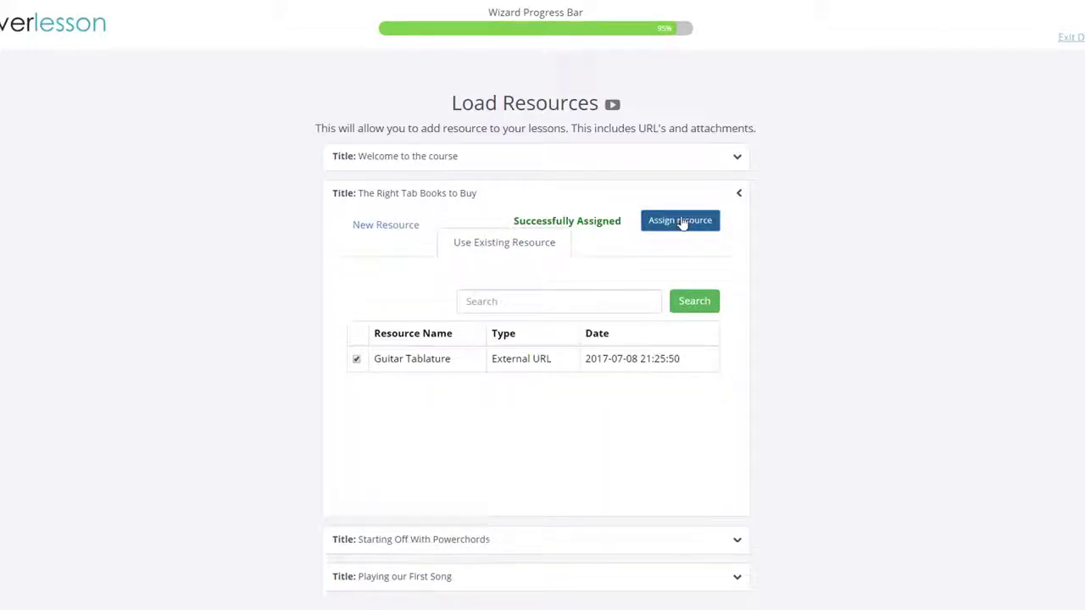
click(736, 540)
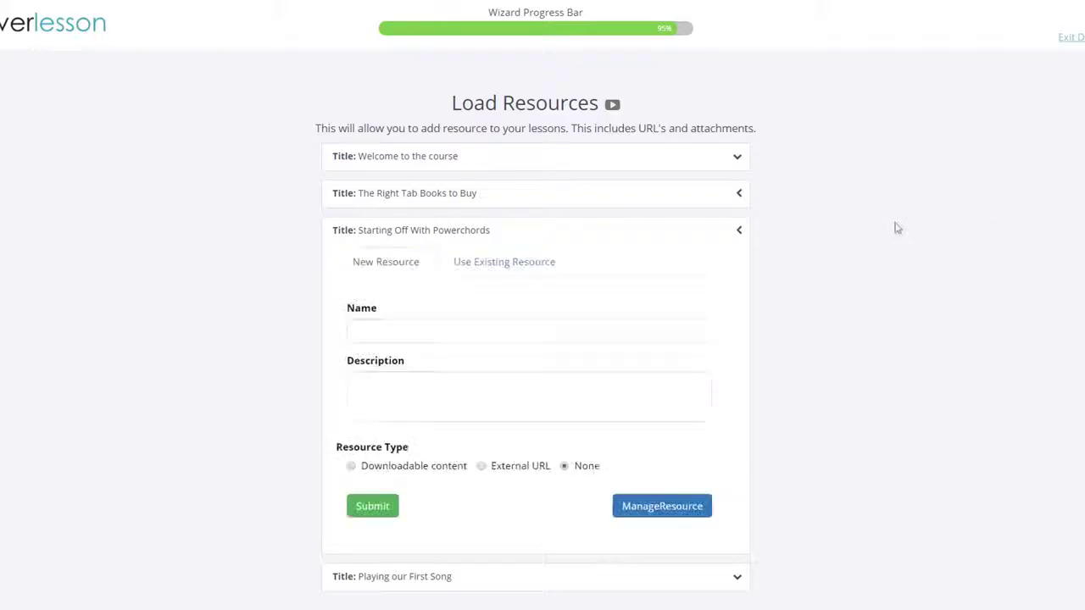
click(519, 258)
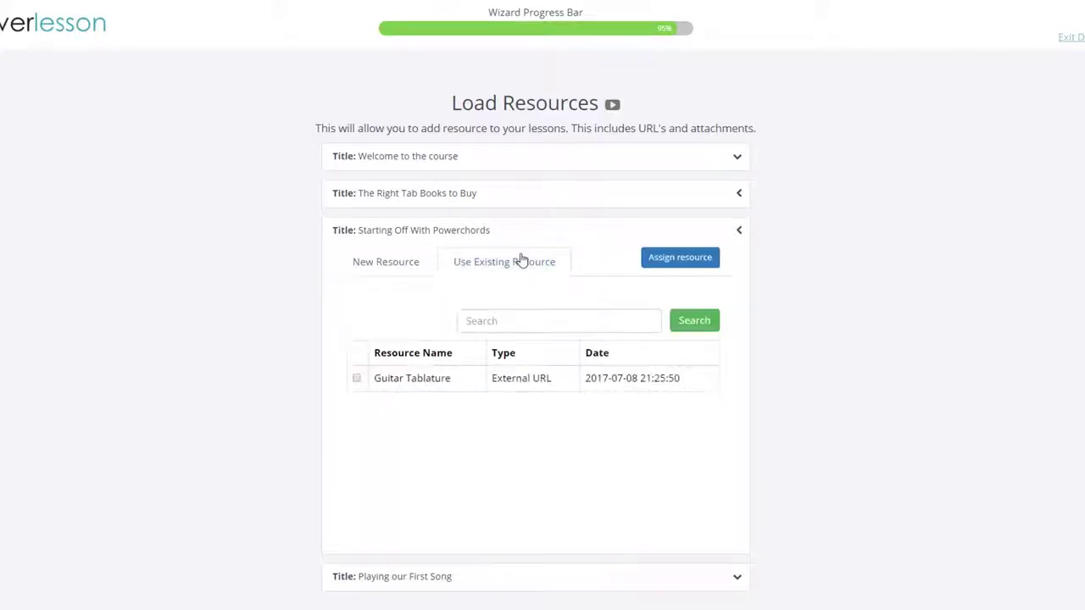
click(357, 380)
click(674, 261)
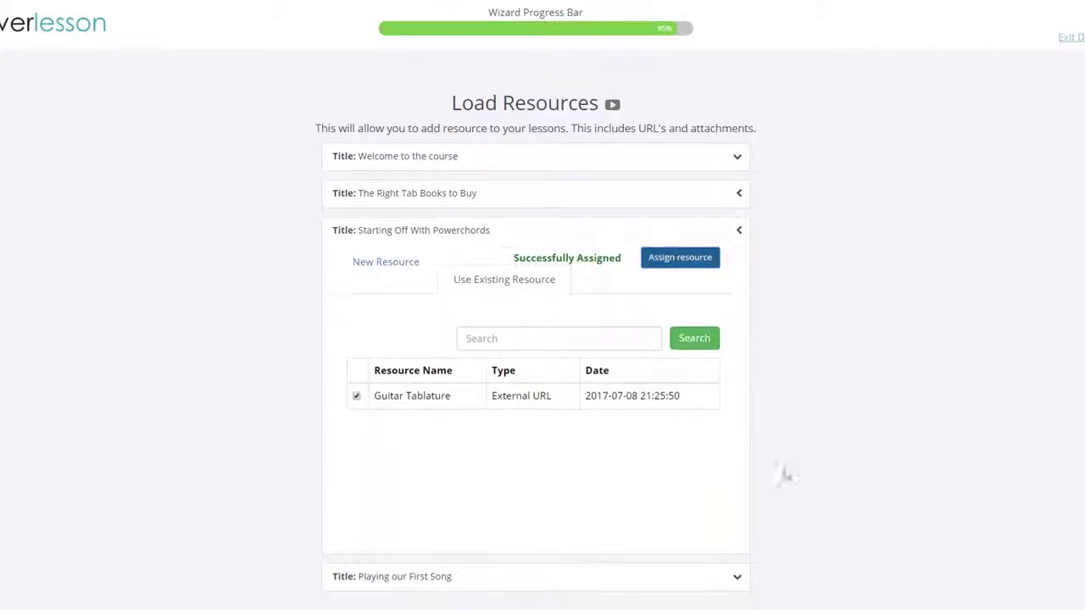
Step: Assign the existing Guitar Tablature resource to the lesson "Playing our First Song" and continue to the rating system
click(739, 576)
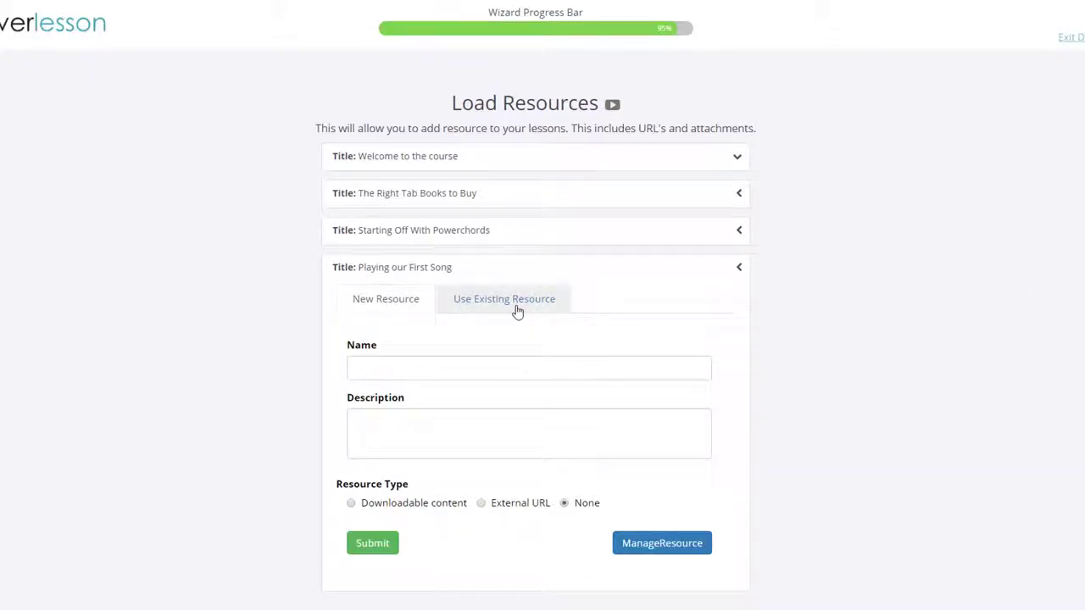
click(518, 312)
click(356, 415)
click(674, 296)
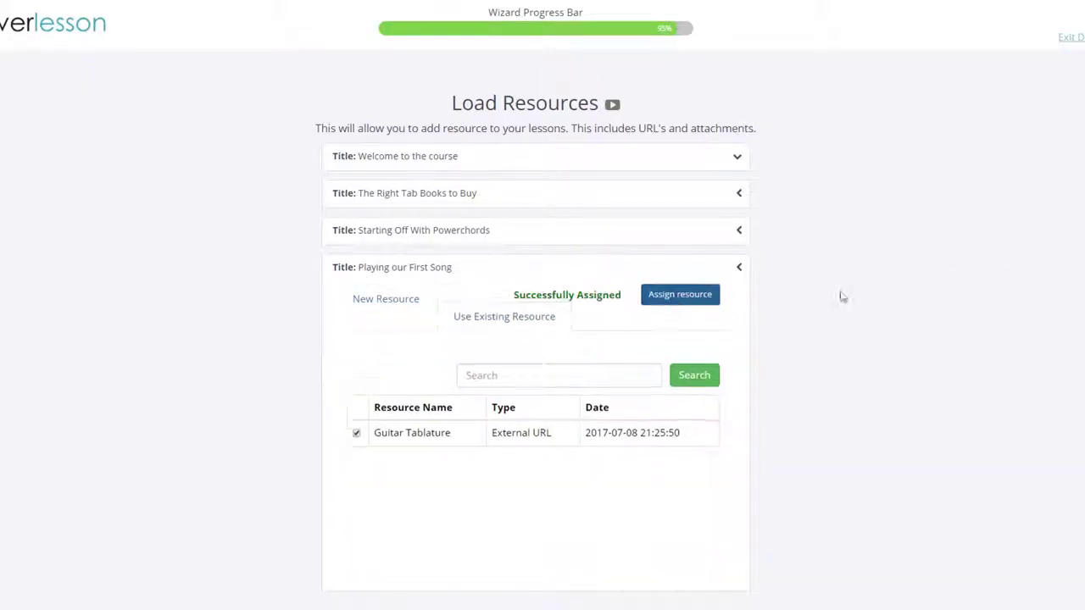
scroll(543, 339, down, 1)
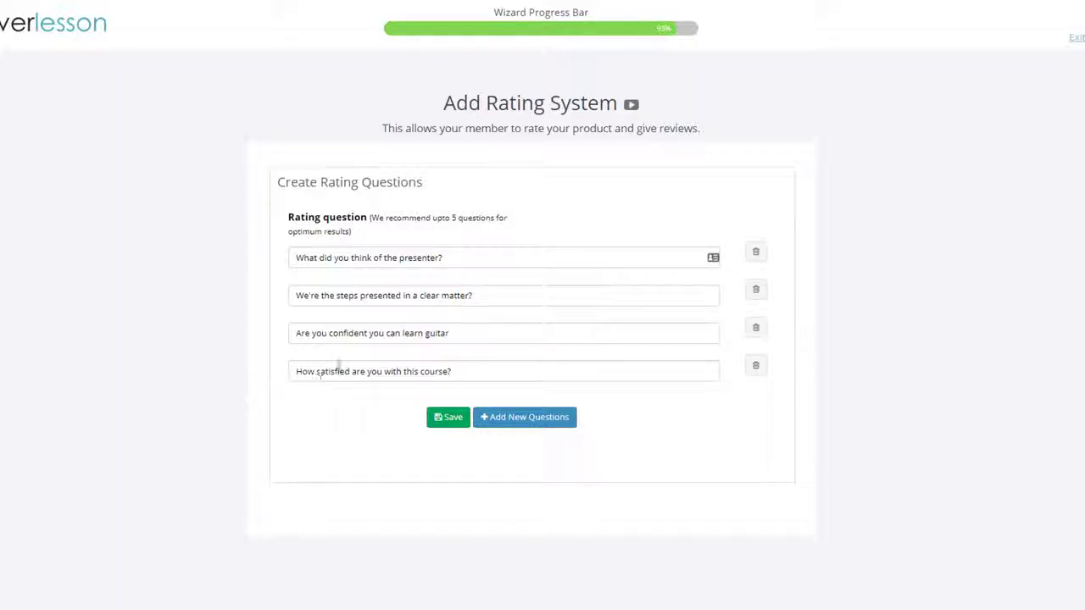
Step: Add a fifth rating question, "Do you think you can play guitar now", and save the rating questions
click(510, 418)
click(483, 412)
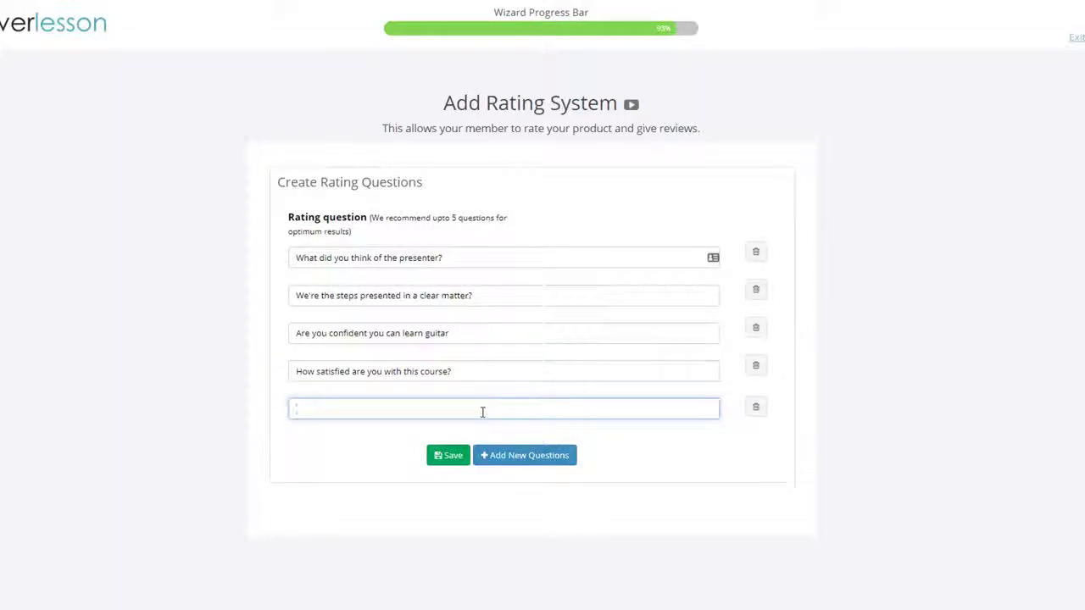
text(Do you think you can play guitar now)
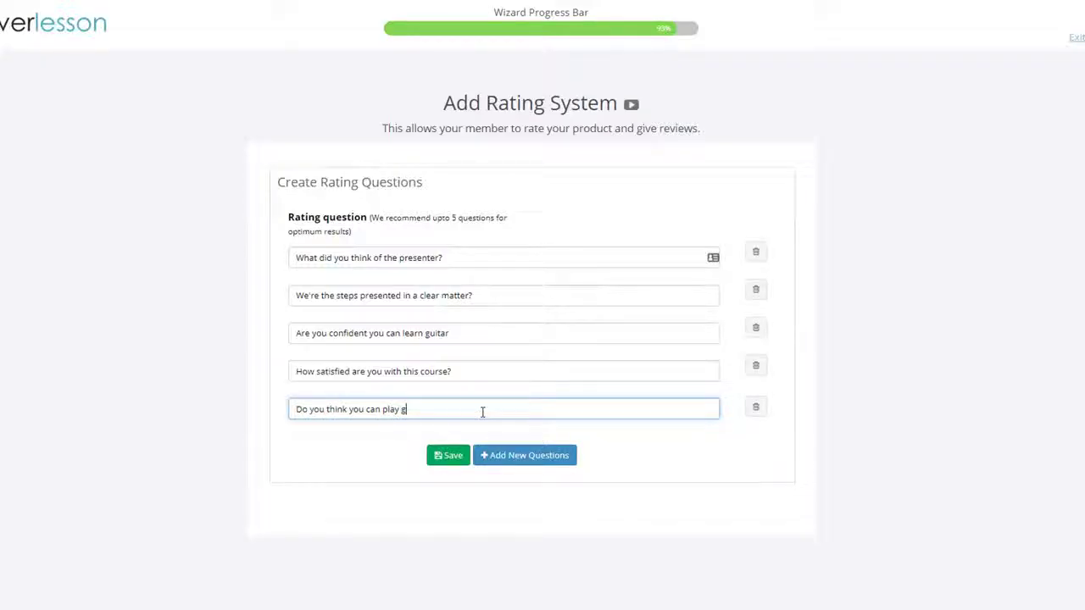
click(440, 458)
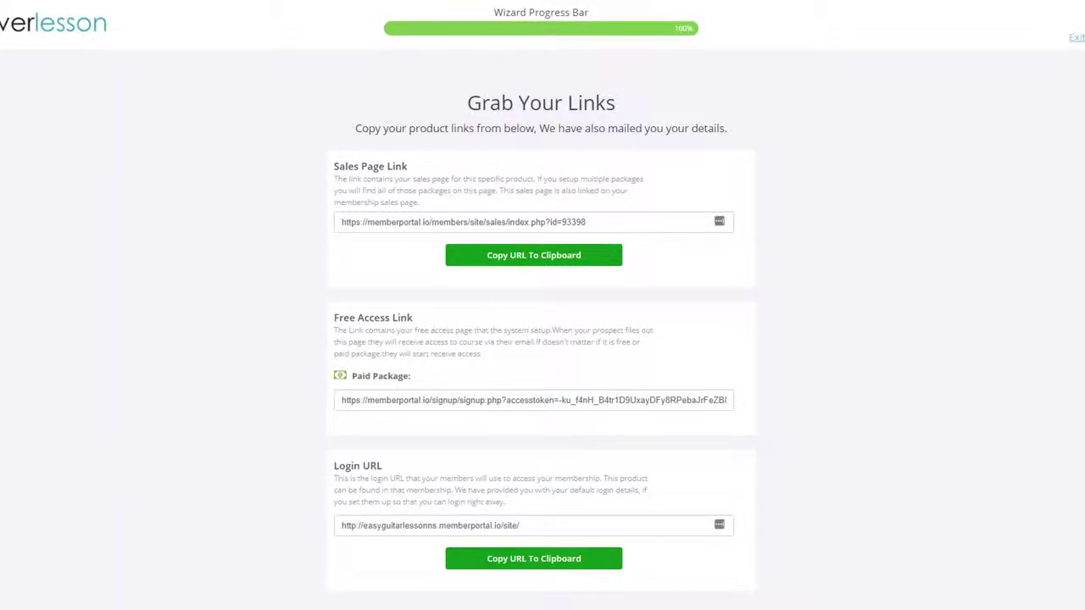
Step: Switch to Alarms & Clock and pause the running stopwatch
key(alt+Tab)
click(985, 145)
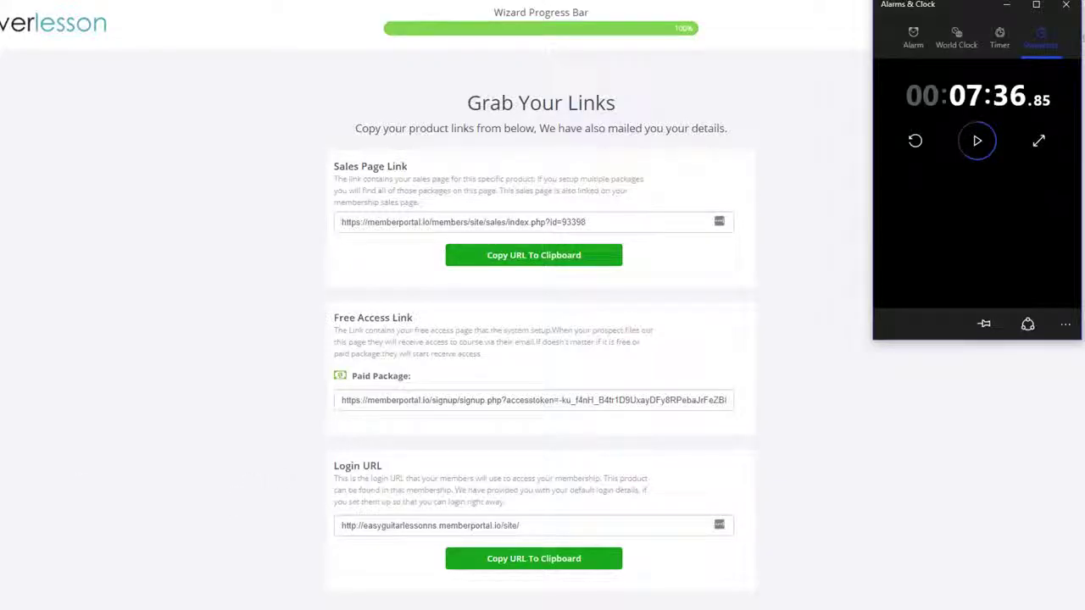
Step: Open the product's sales page link in another browser window, review the All Access package and follow its purchase option
drag(593, 222, 245, 243)
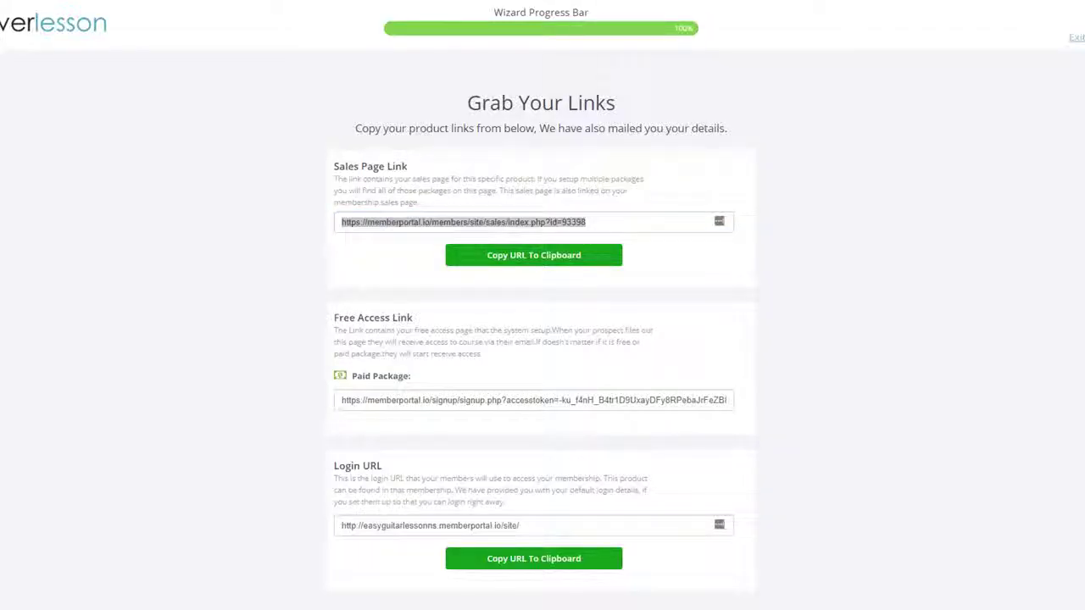
drag(0, 5, 526, 0)
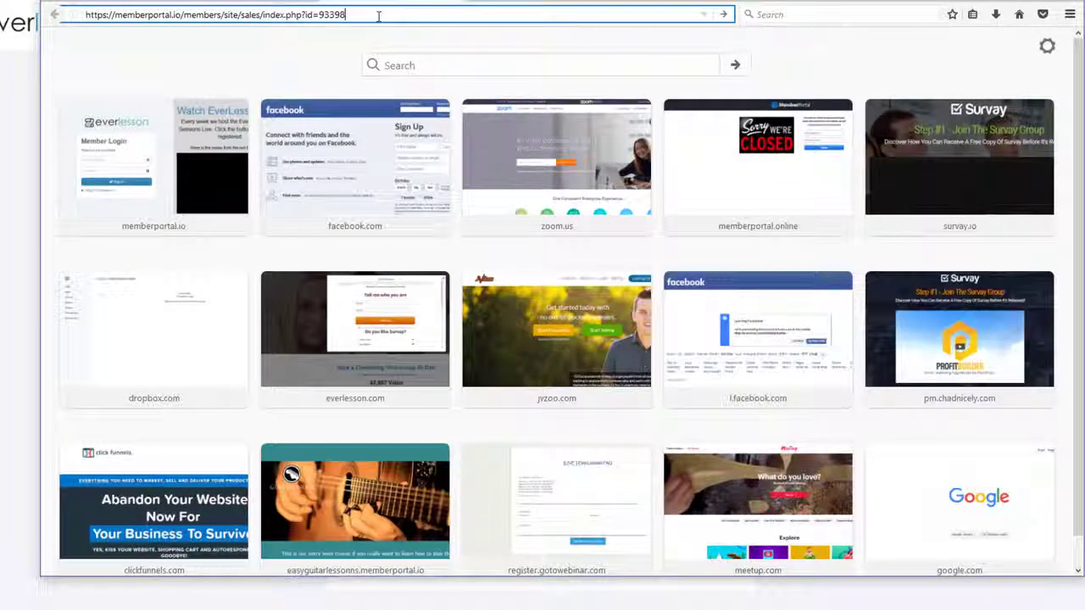
key(Return)
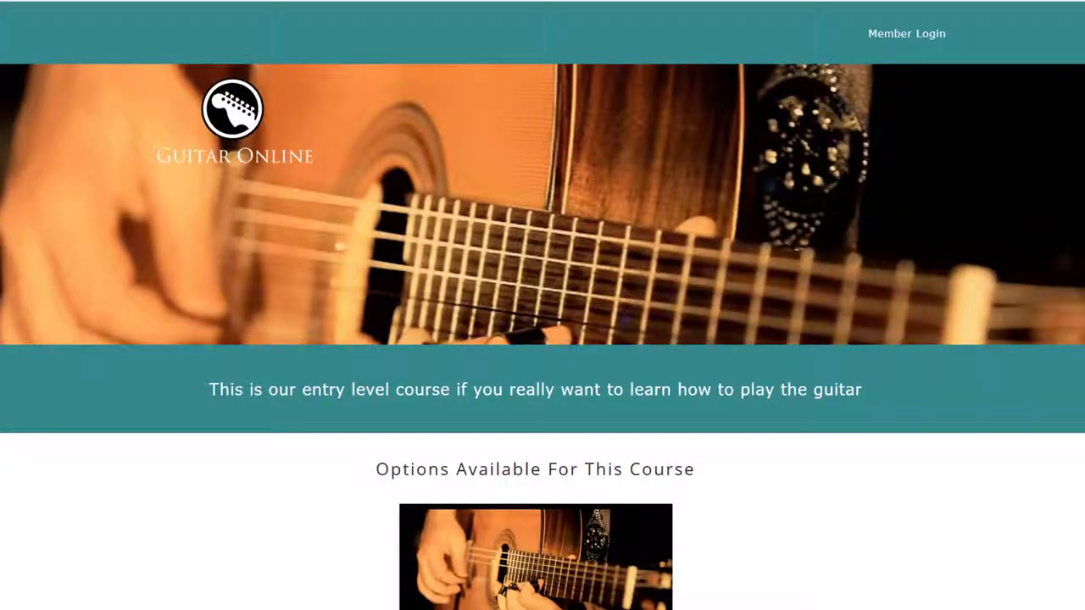
scroll(543, 339, down, 4)
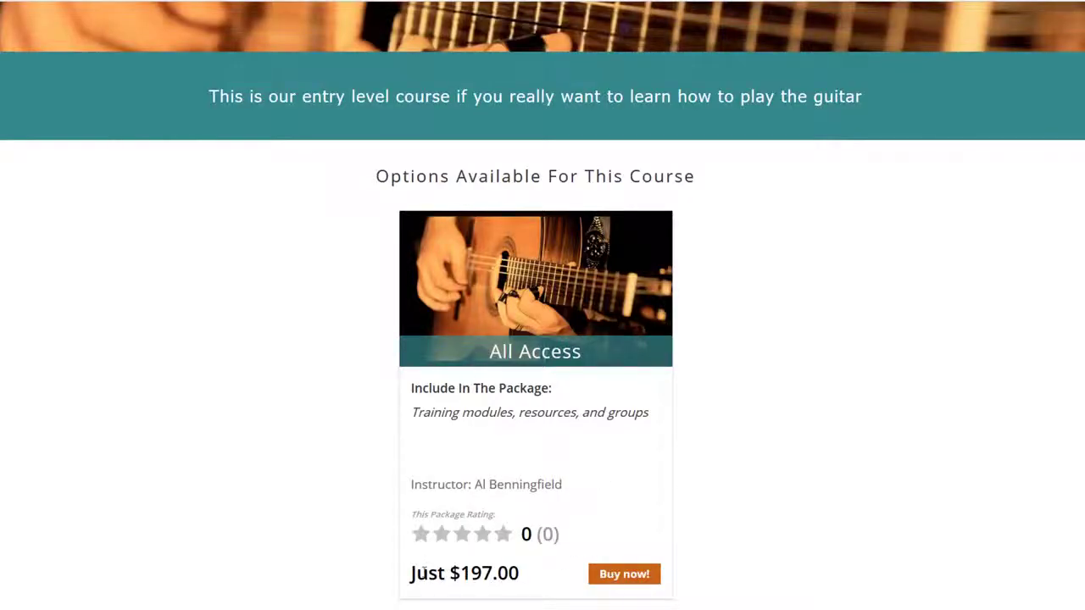
click(621, 575)
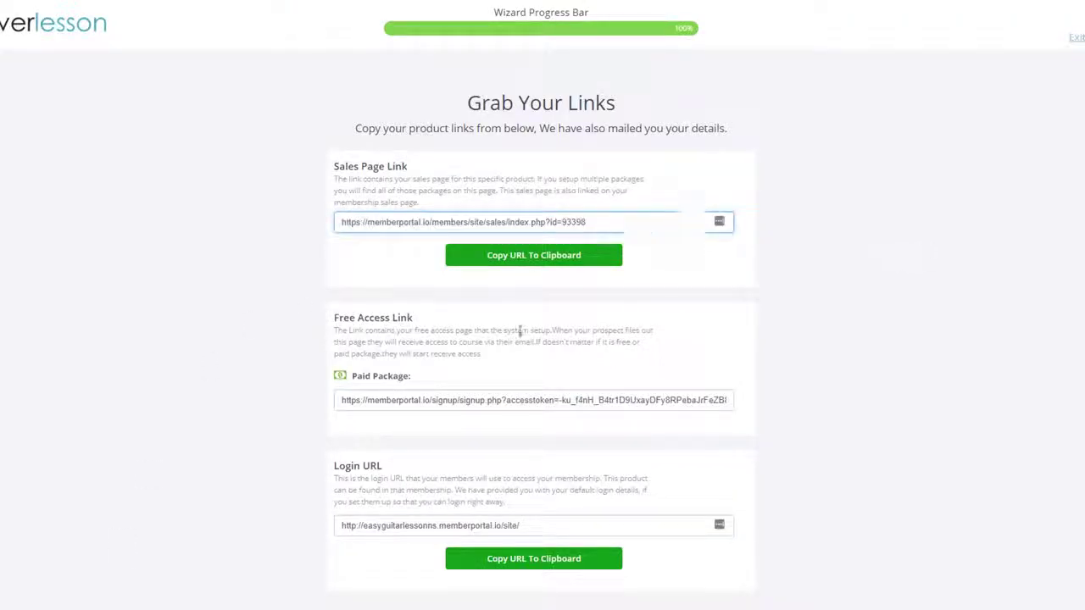
Step: Select the complete free access link of the paid package among the product links
click(465, 400)
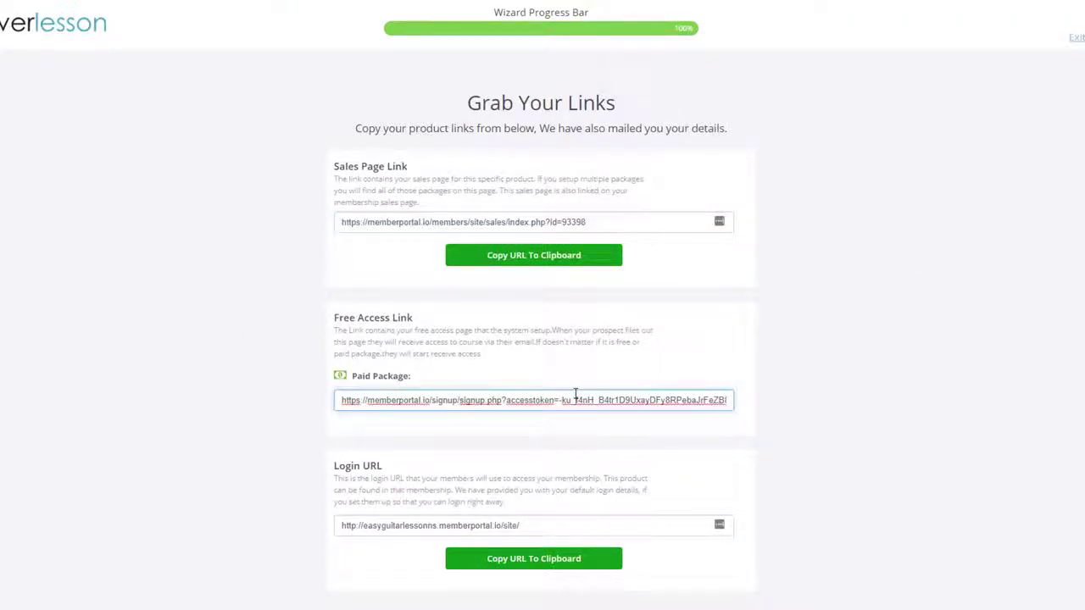
triple_click(576, 395)
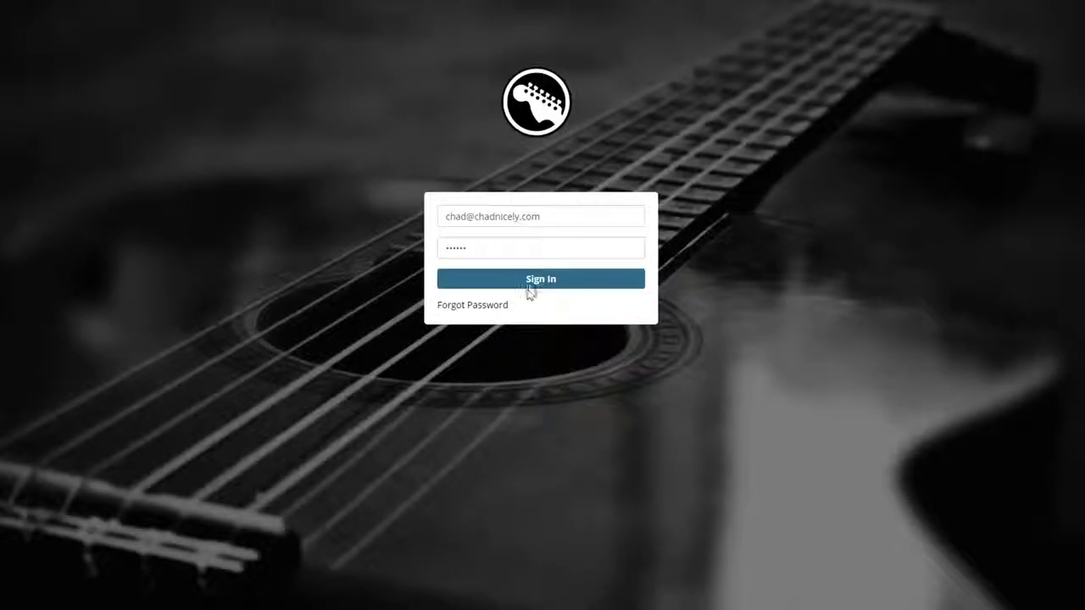
Step: Sign in to the guitar membership site and open the Guitar Playing 101 course
click(533, 279)
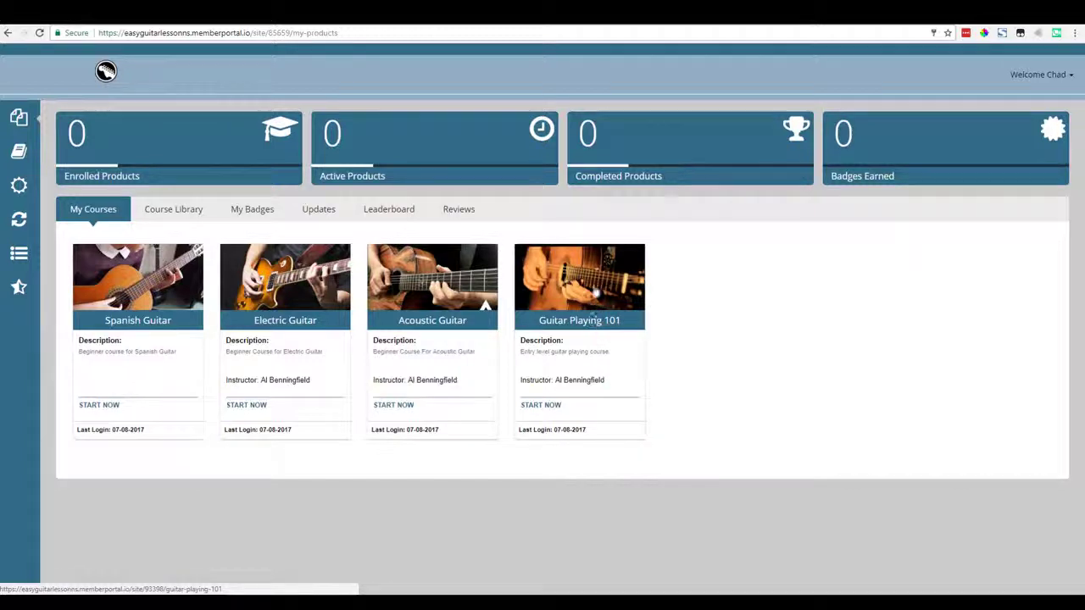
click(594, 317)
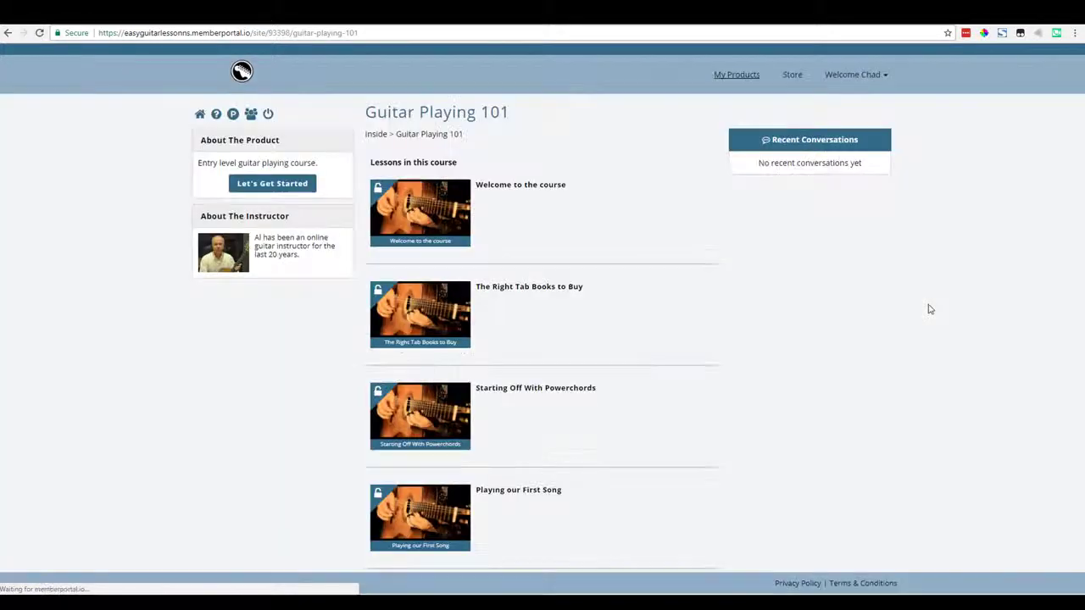
Step: View the Welcome to the course lesson and open Lesson #1 of the Spanish Guitar course from the member's product dashboard
click(476, 205)
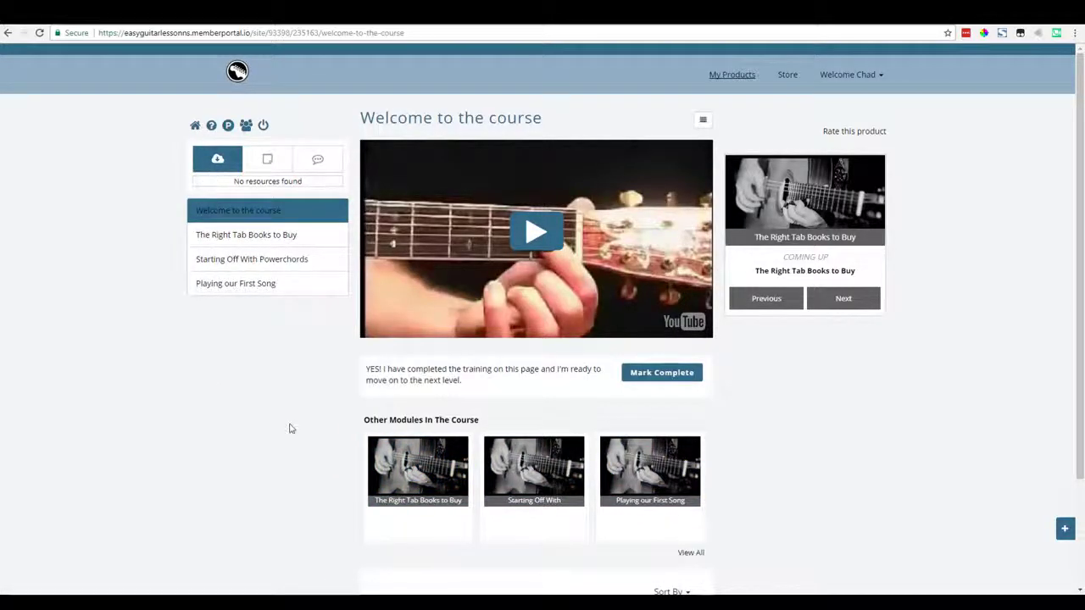
click(228, 125)
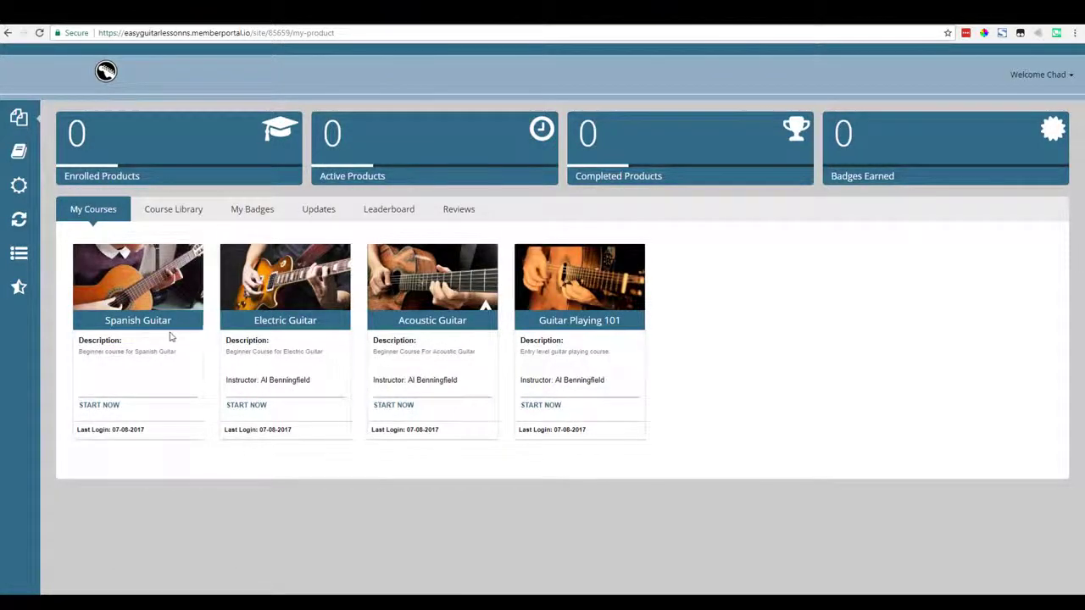
click(143, 285)
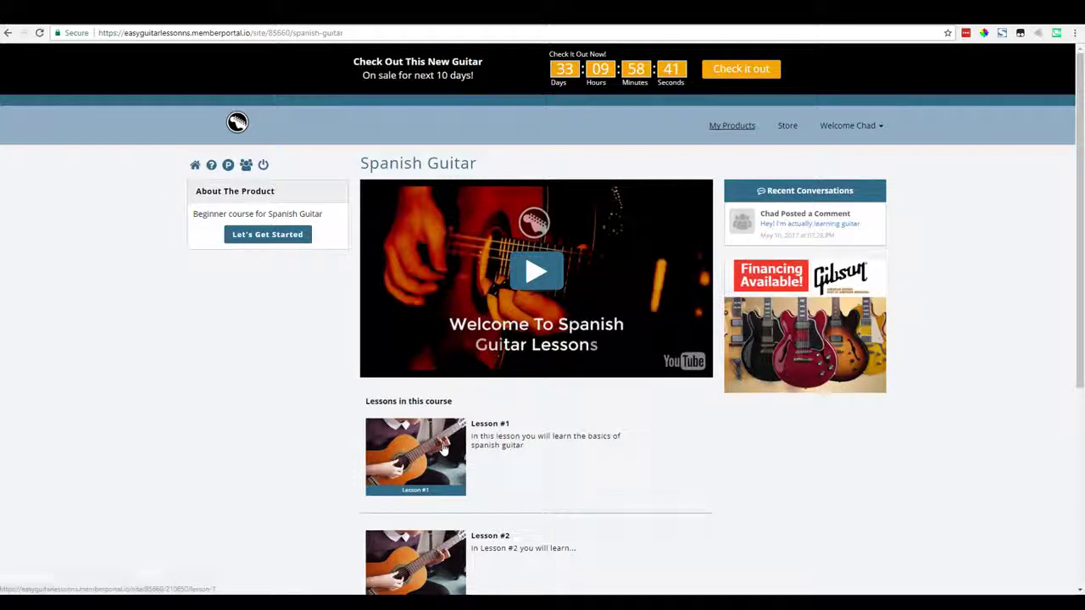
click(479, 451)
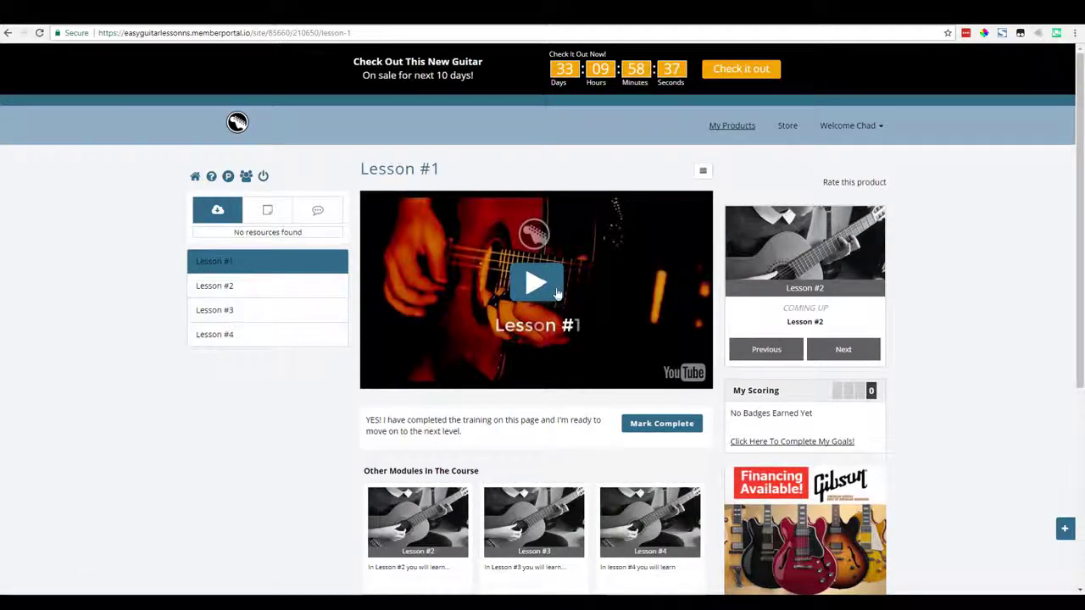
Step: Review Lesson #1 in the expanded video layout down to its comments, and advance to Lesson #2 in the standard layout
click(703, 172)
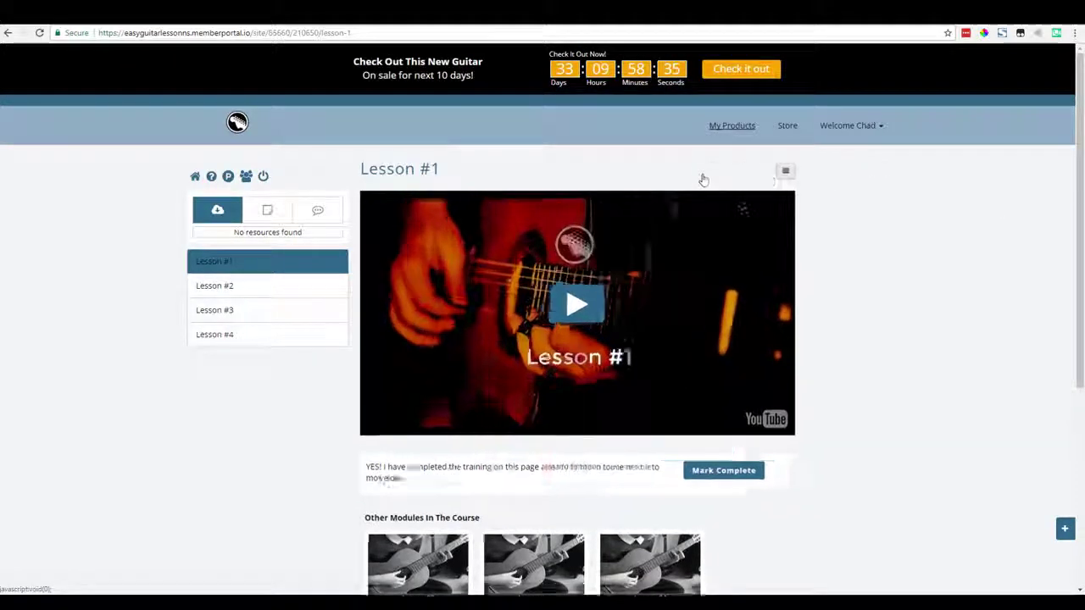
scroll(1081, 301, down, 2)
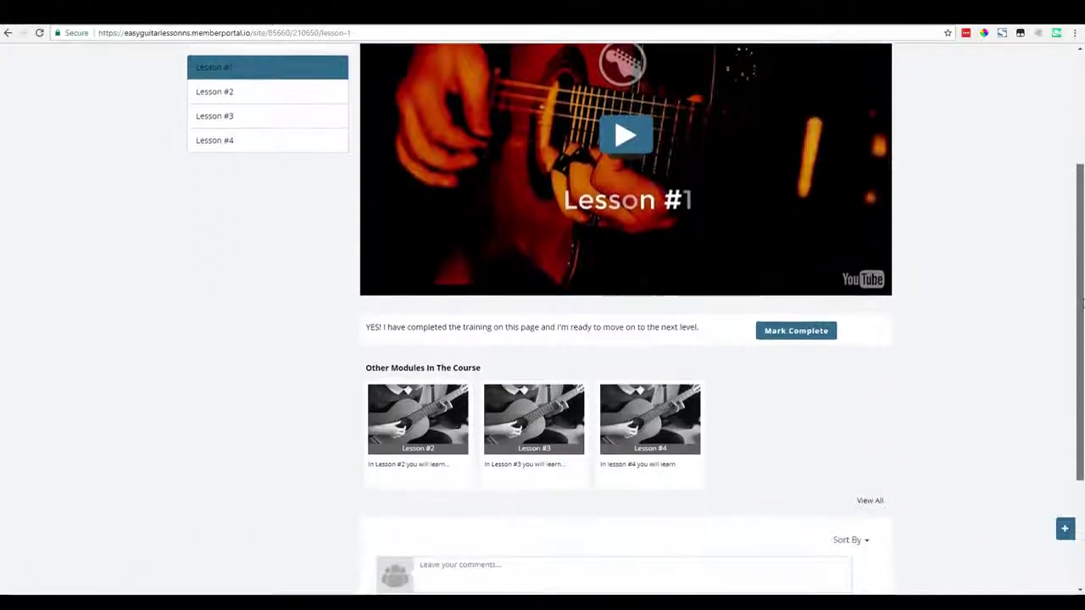
drag(1082, 303, 1082, 328)
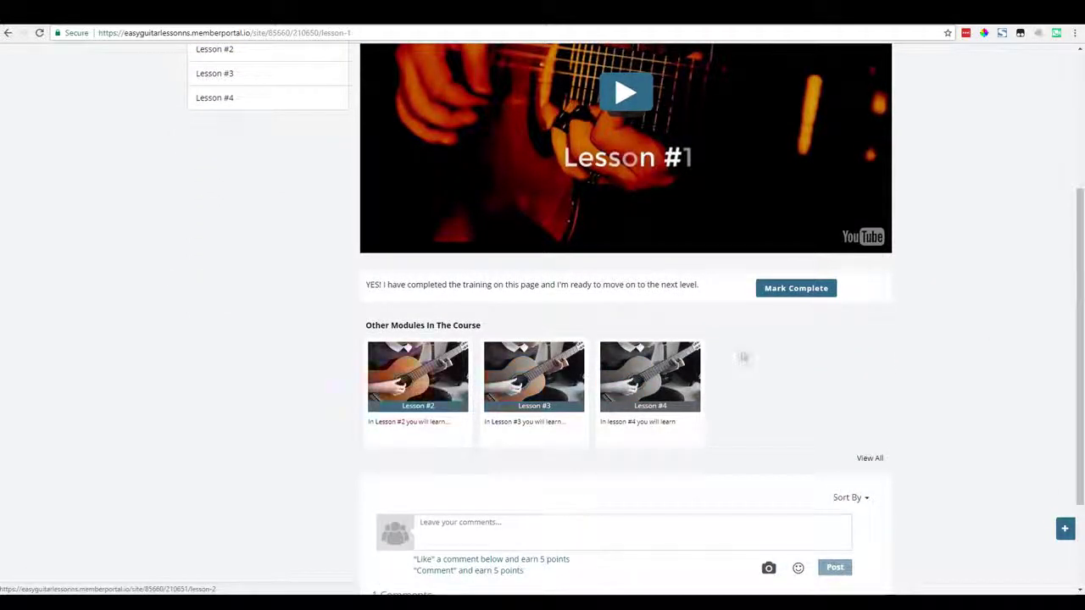
scroll(641, 458, down, 1)
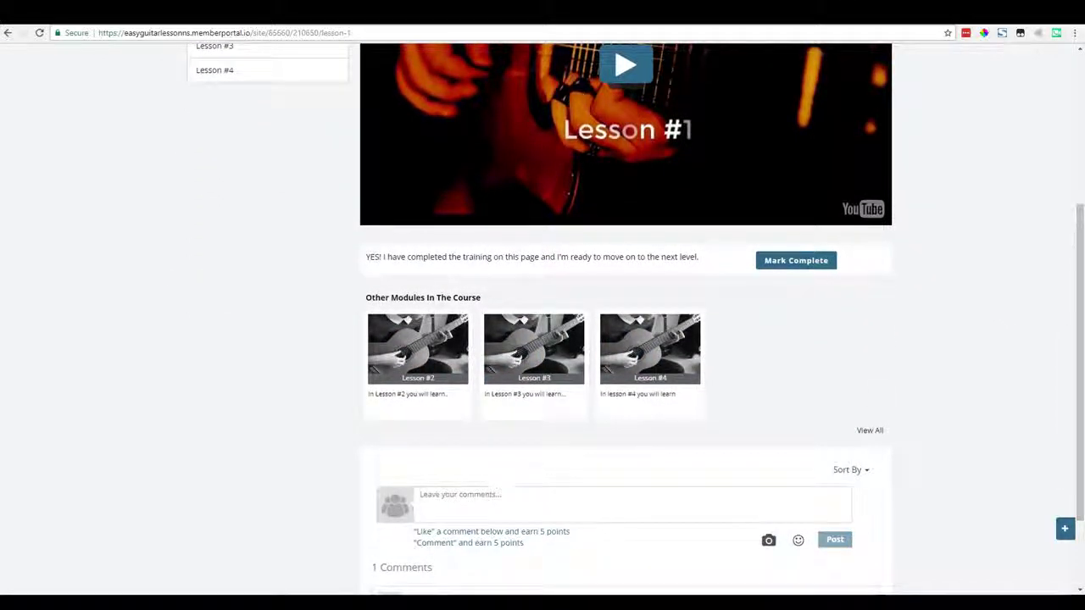
drag(1079, 342, 1077, 157)
click(882, 170)
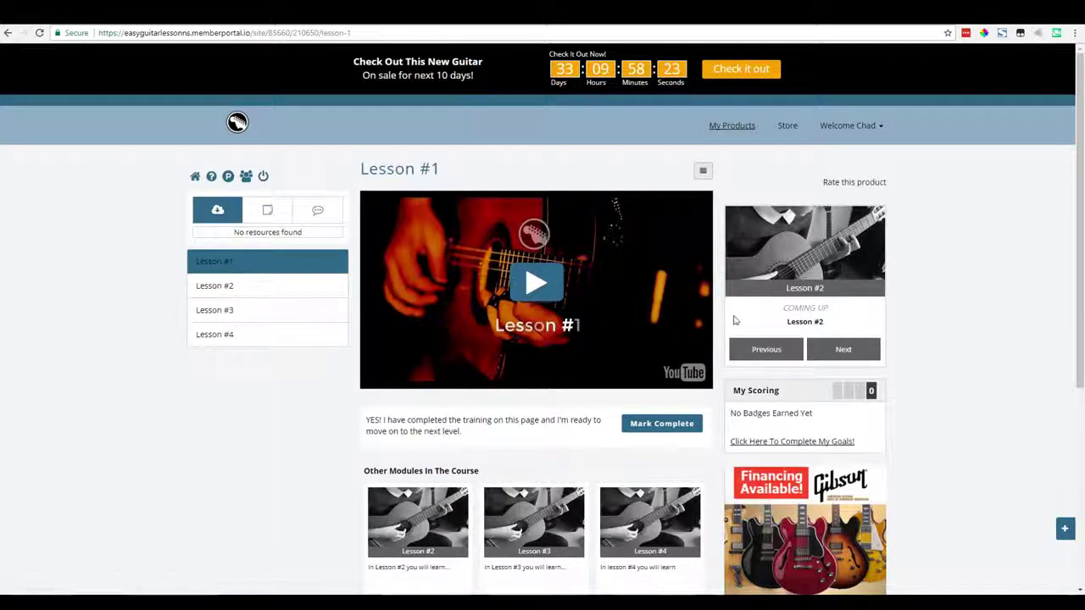
click(844, 349)
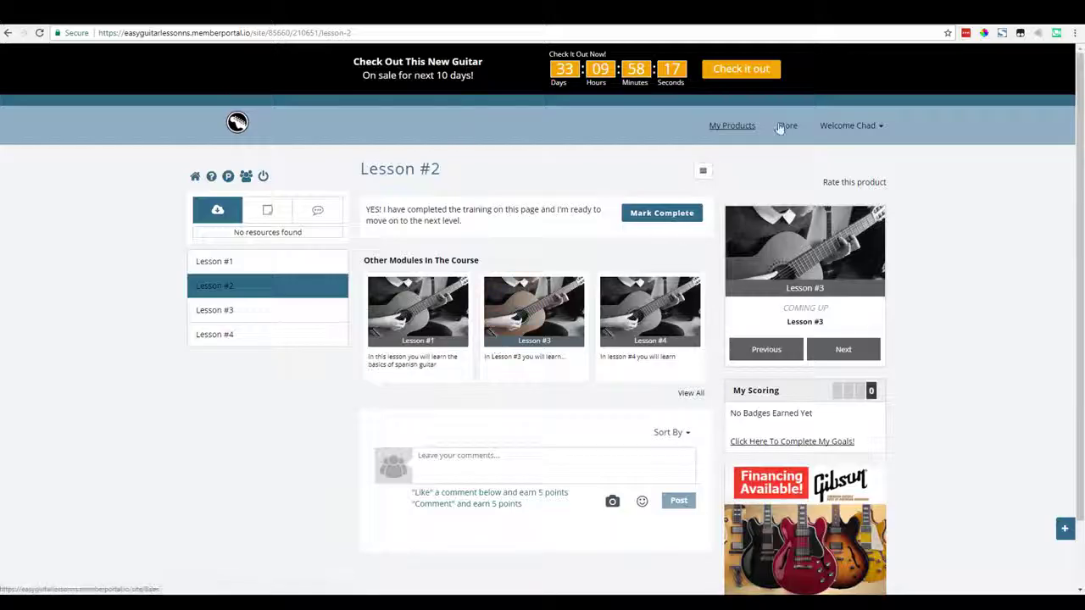
Step: Open the membership store, browse the available products and review the Guitar Playing 101 sales page with its All Access package
click(787, 125)
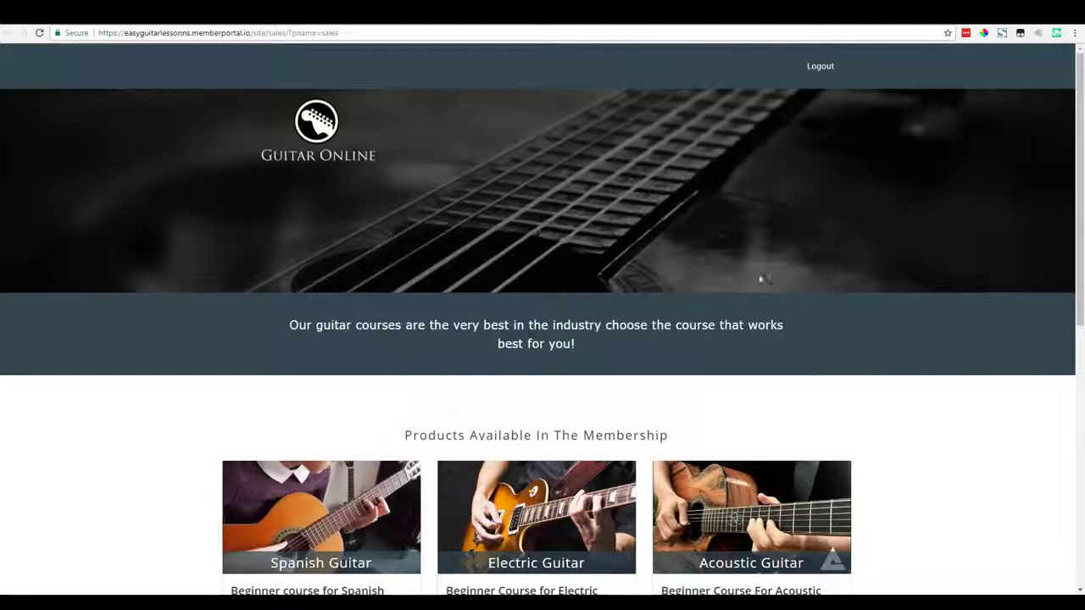
drag(1081, 134, 1080, 146)
scroll(1080, 146, down, 3)
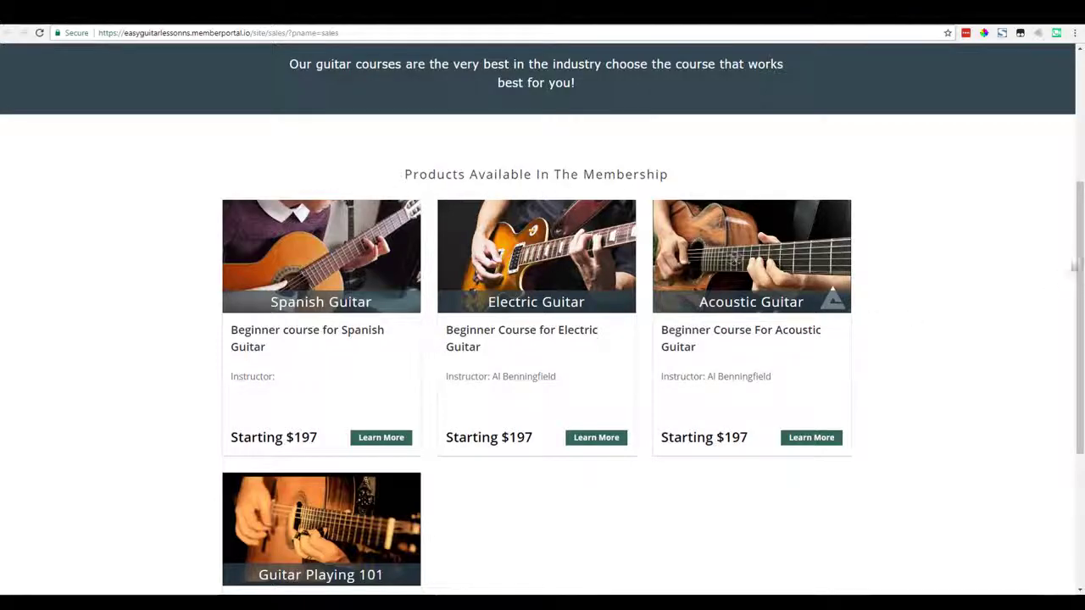
scroll(1076, 265, down, 2)
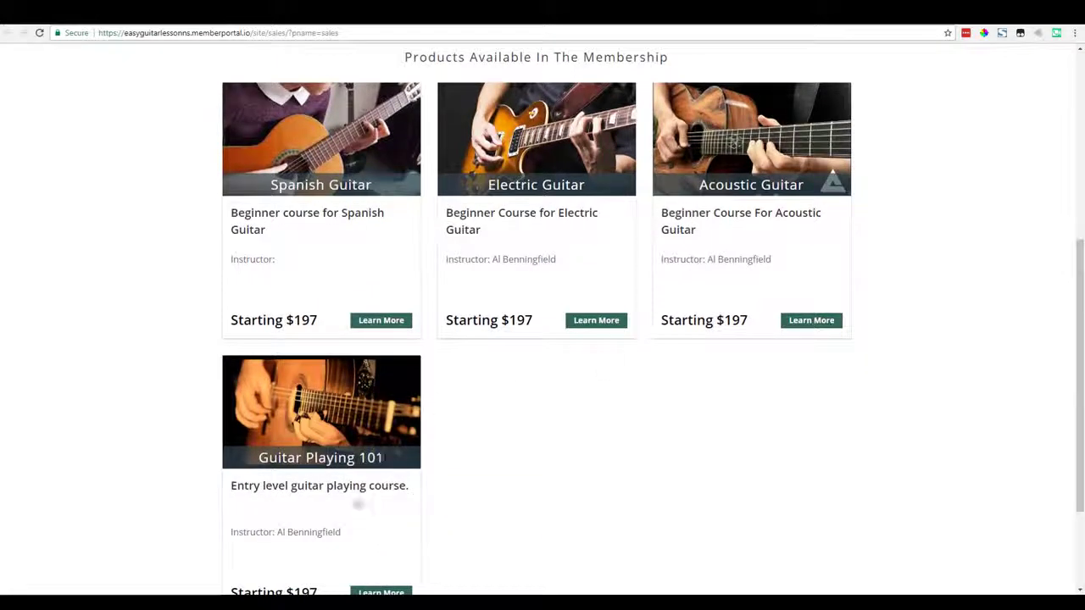
click(365, 589)
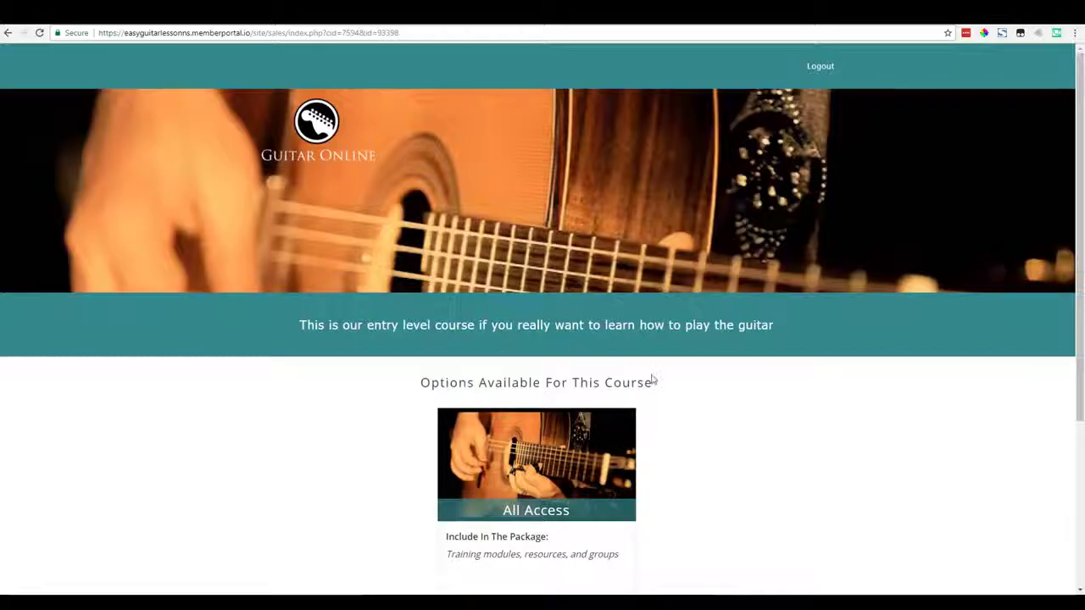
scroll(1083, 267, down, 3)
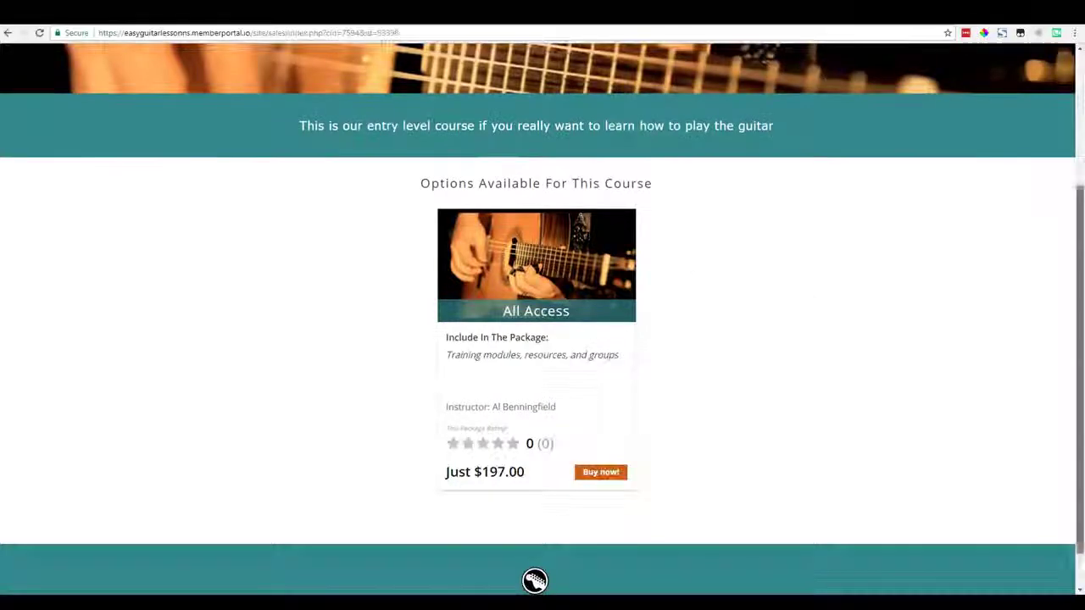
scroll(1073, 140, up, 3)
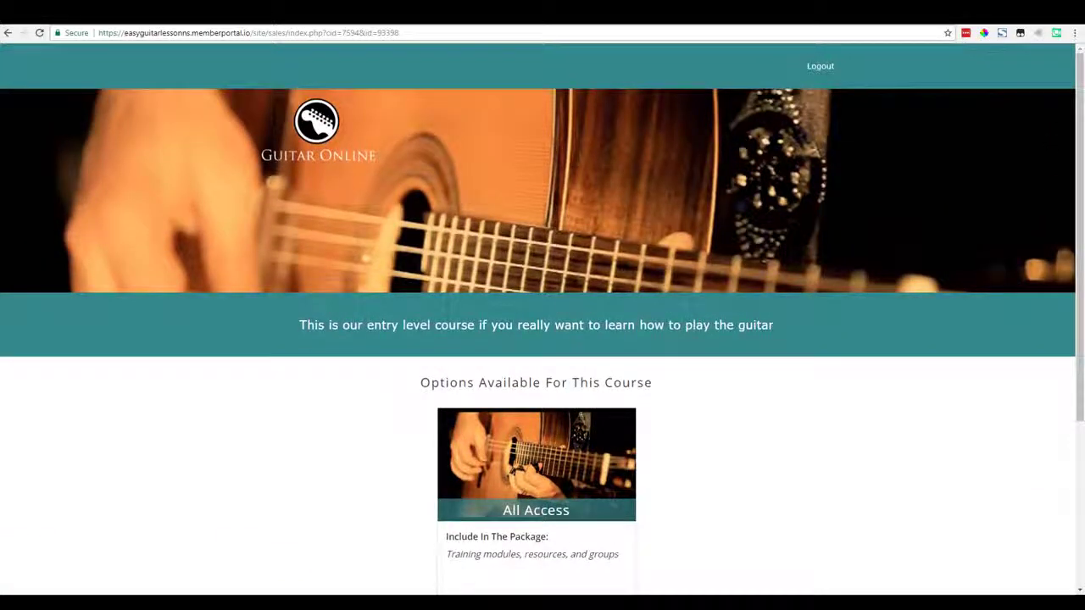